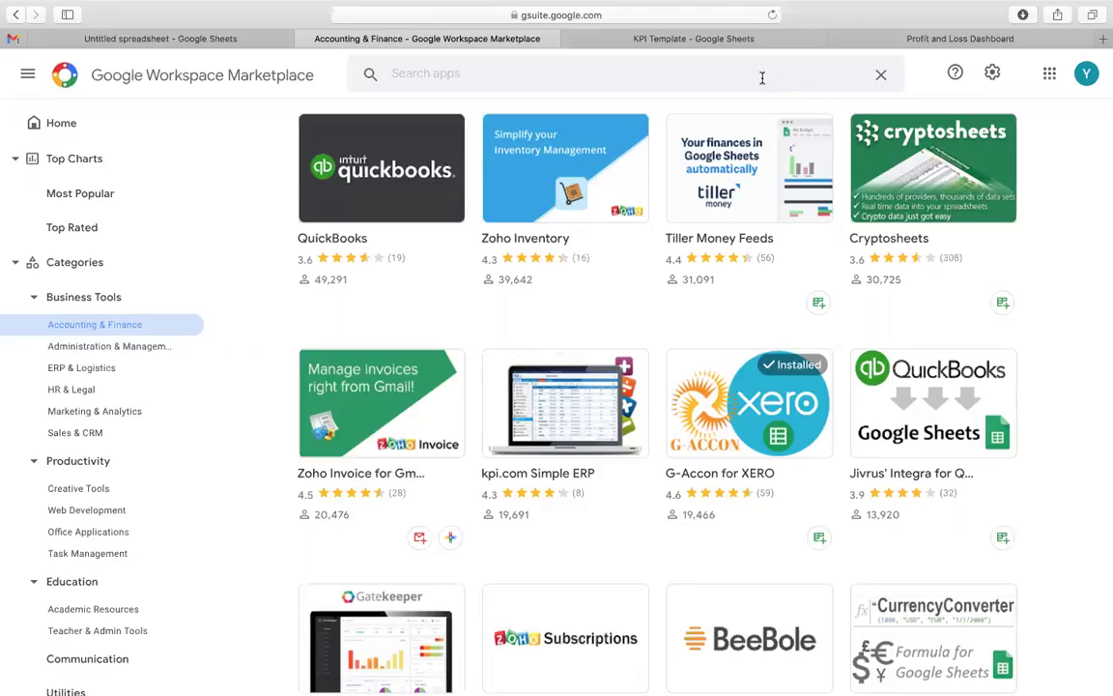
# Step: Search the Marketplace for 'G-Accon' to list its XERO, QuickBooks, AWS and WorkflowMax add-ons
pyautogui.click(763, 81)
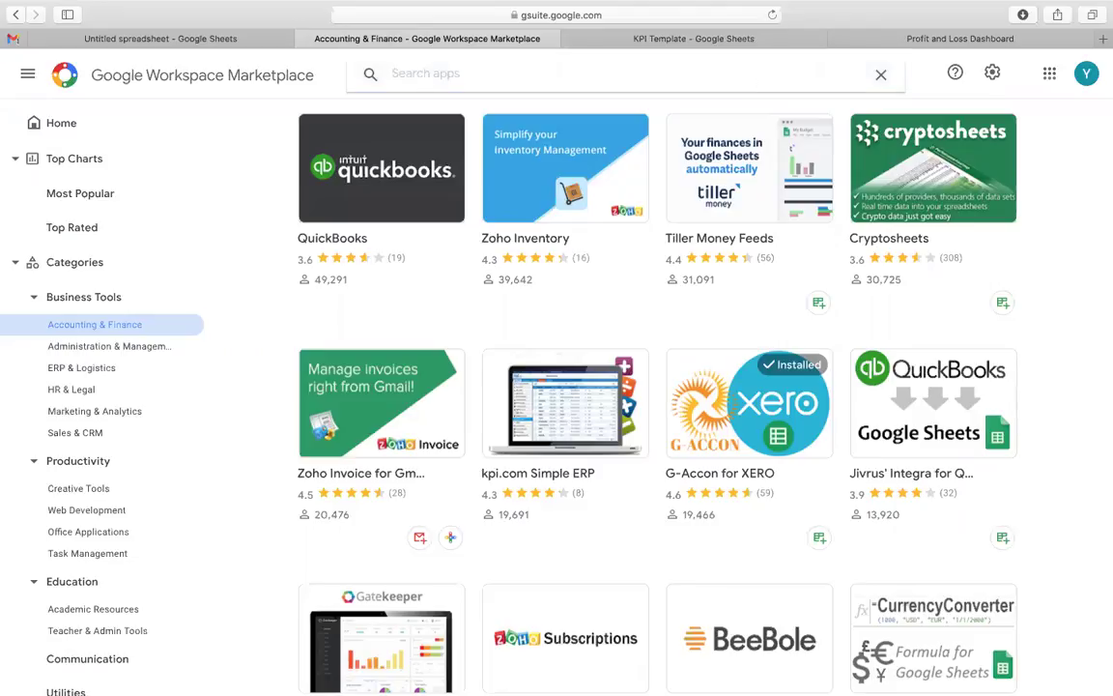
pyautogui.write('G-Accon')
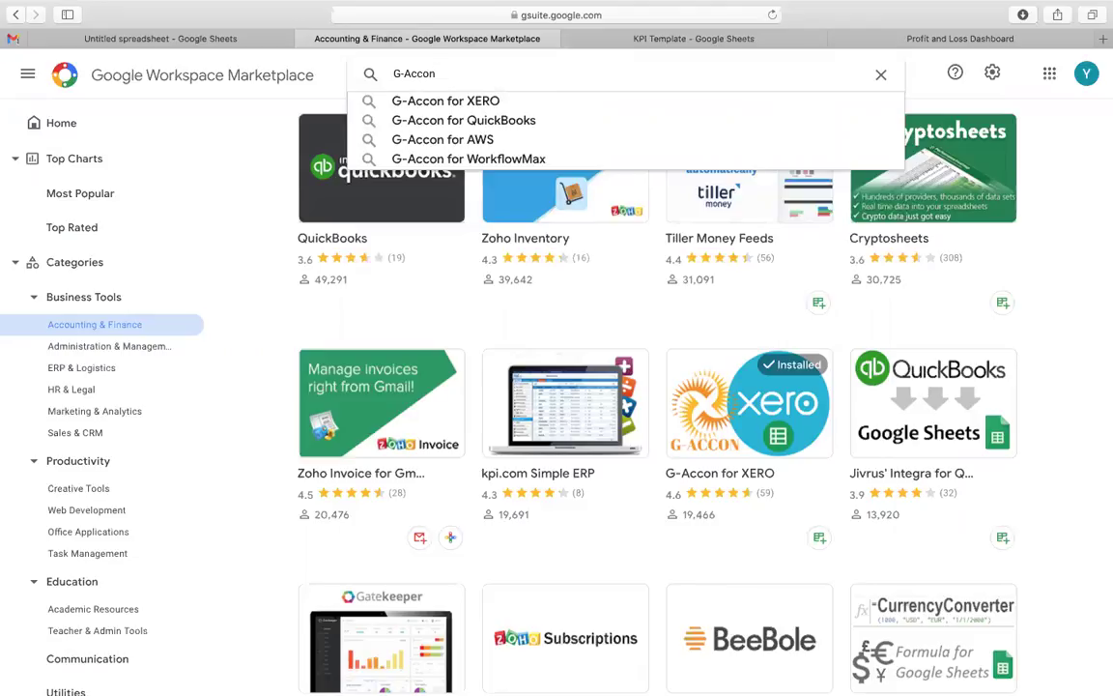
pyautogui.press('Return')
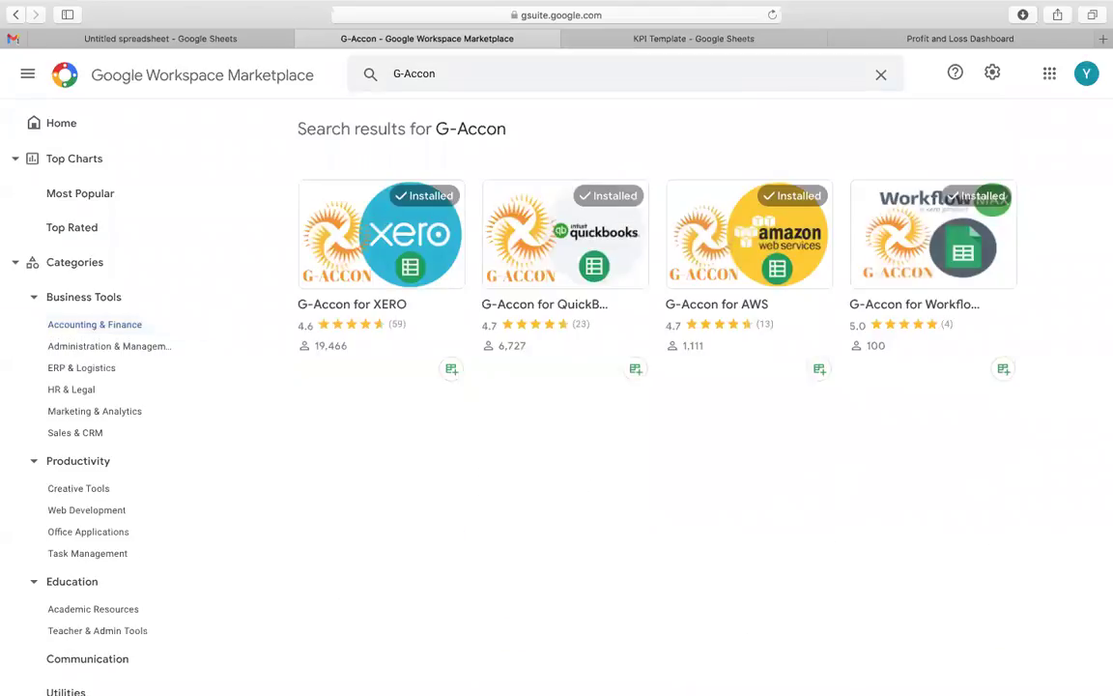
# Step: Open the G-Accon for QuickBooks listing and page through its feature screenshots to the demo video
pyautogui.click(566, 218)
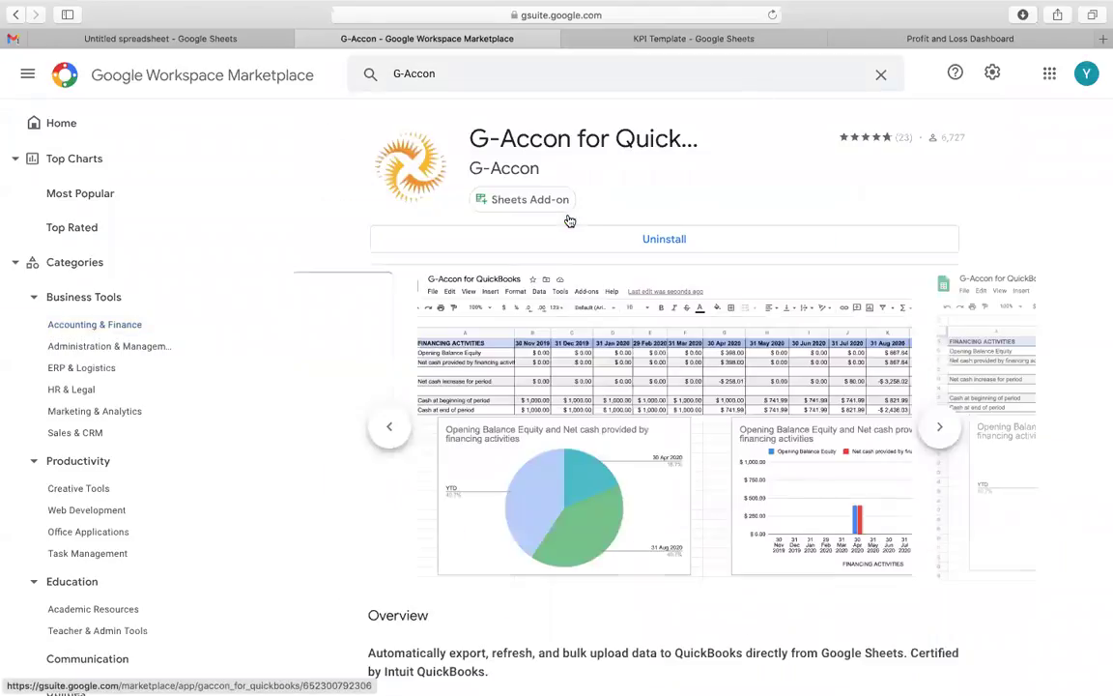
pyautogui.click(941, 427)
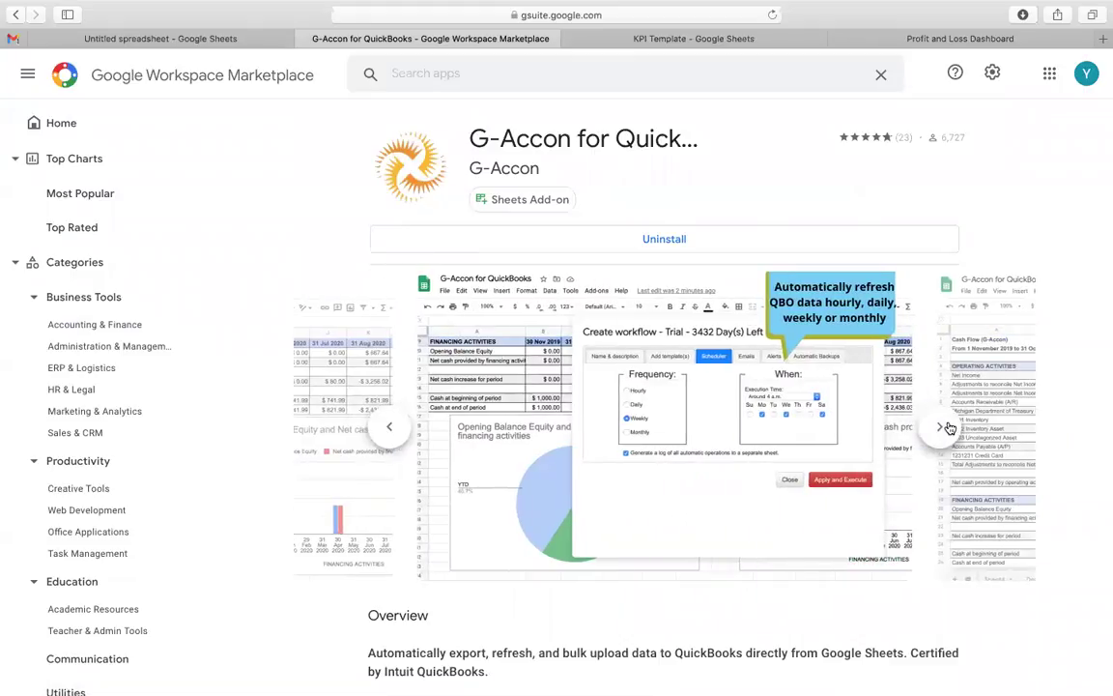
pyautogui.click(942, 427)
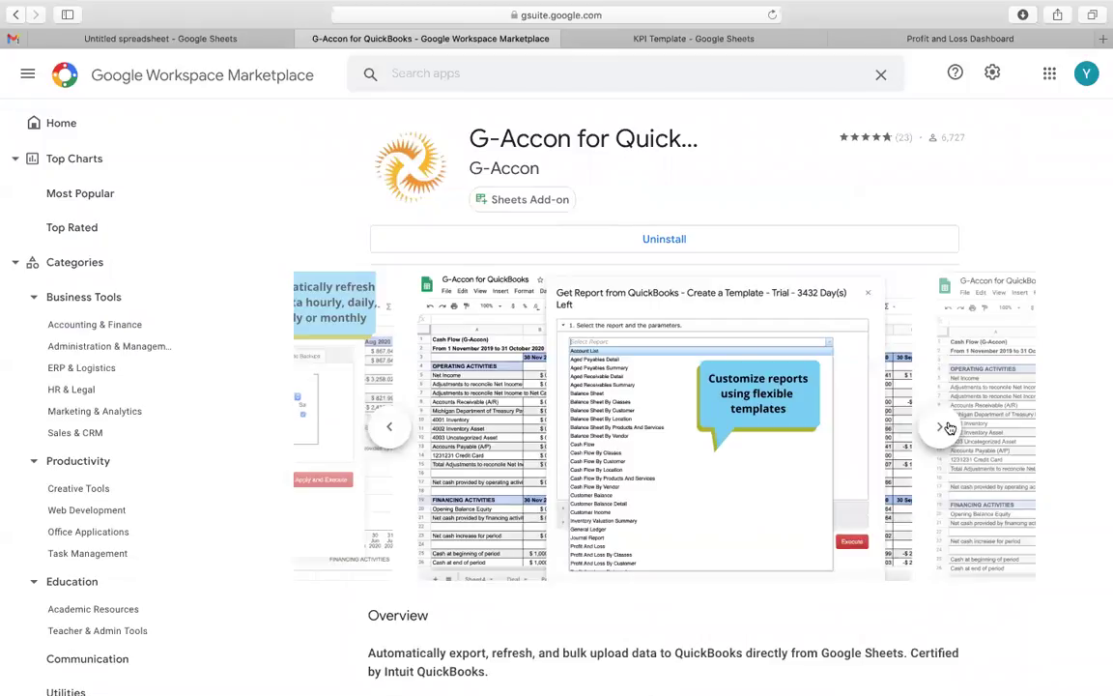
pyautogui.click(949, 427)
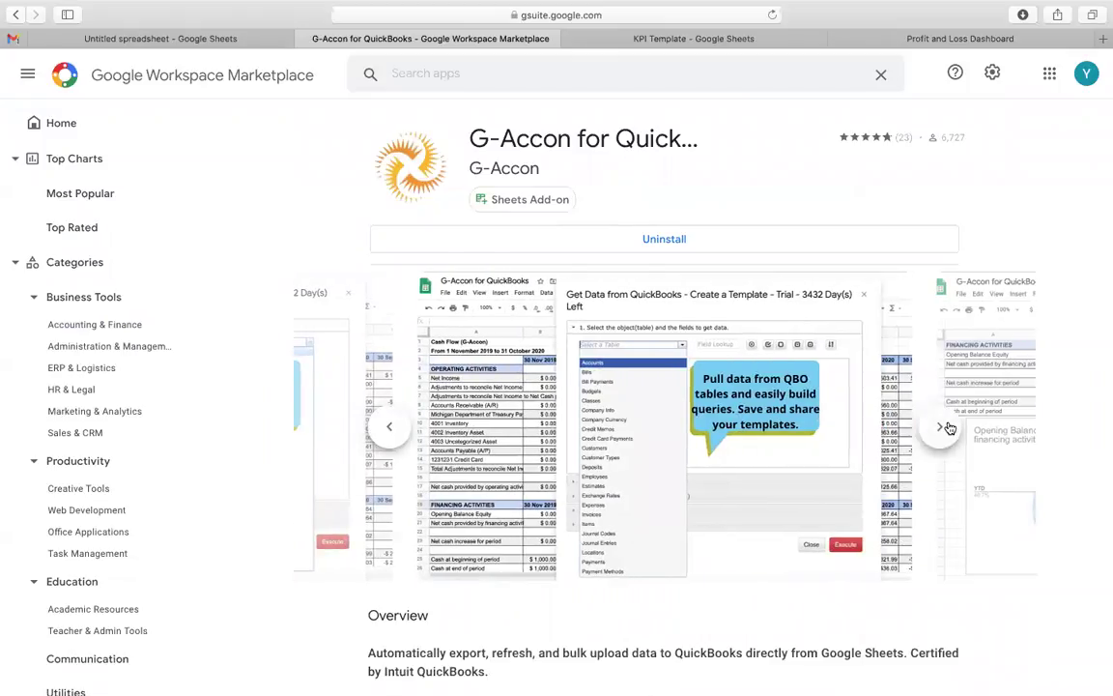
pyautogui.click(949, 427)
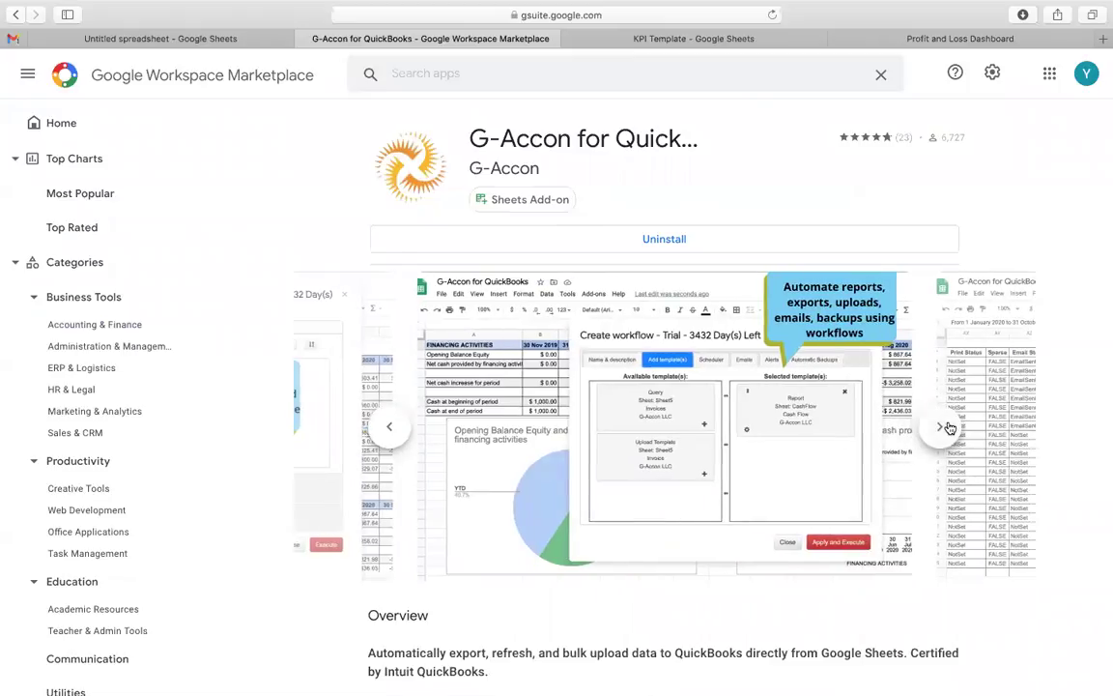
pyautogui.click(949, 427)
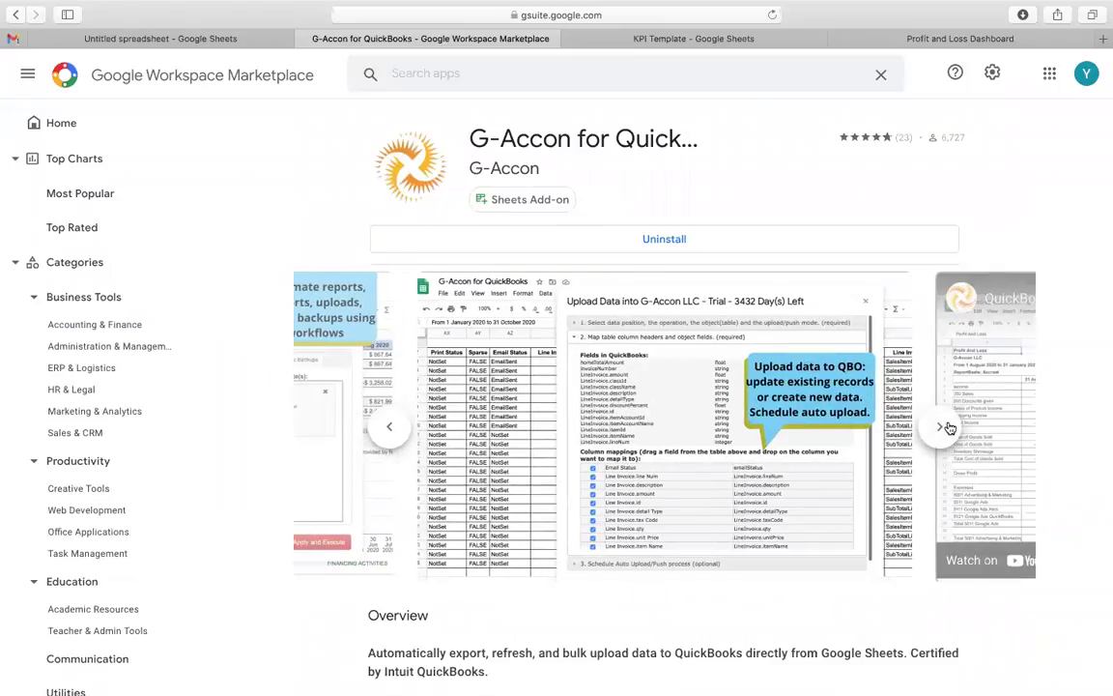
pyautogui.click(949, 427)
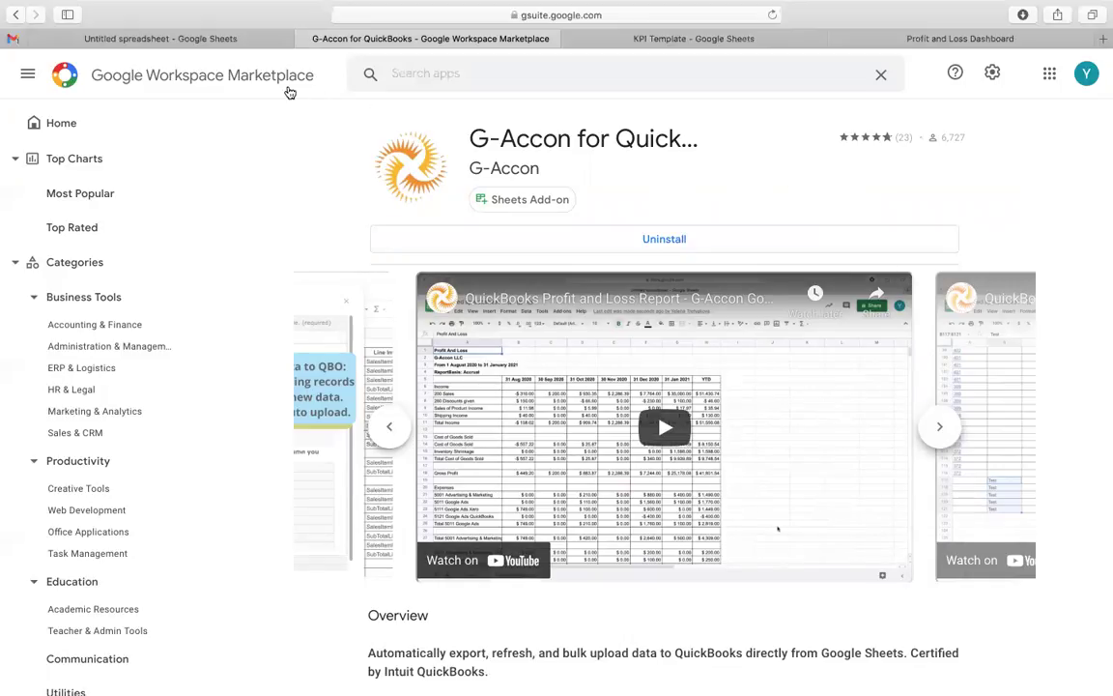
# Step: In the Untitled spreadsheet, launch G-Accon for QuickBooks' Standard Accounting Reports dialog
pyautogui.click(211, 39)
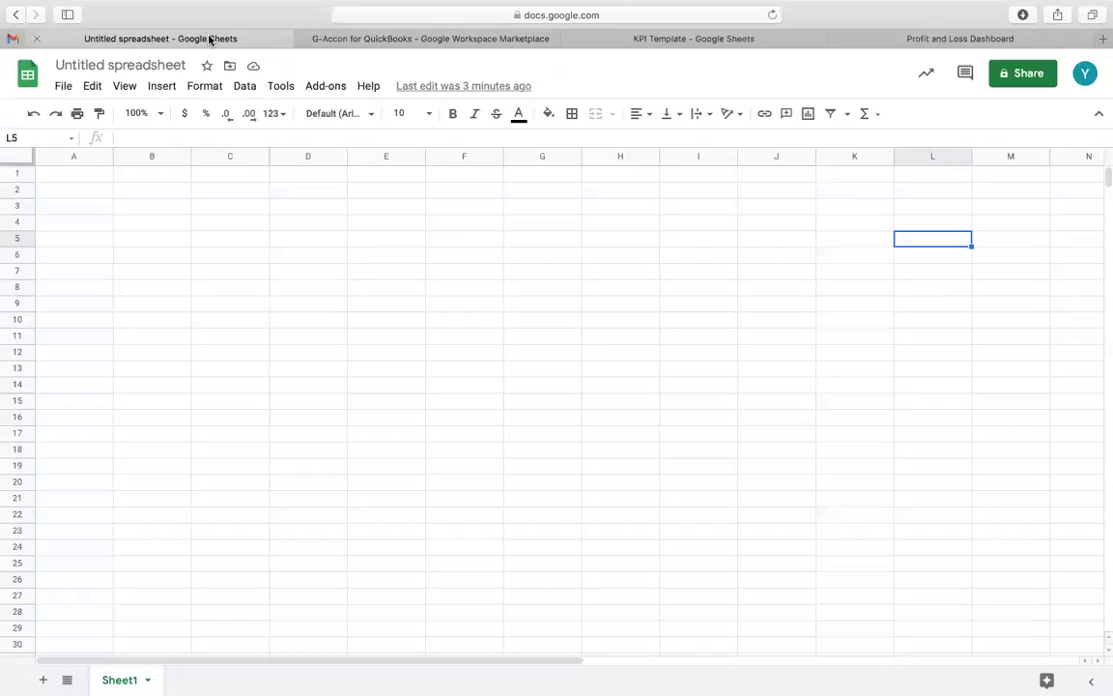
pyautogui.click(326, 86)
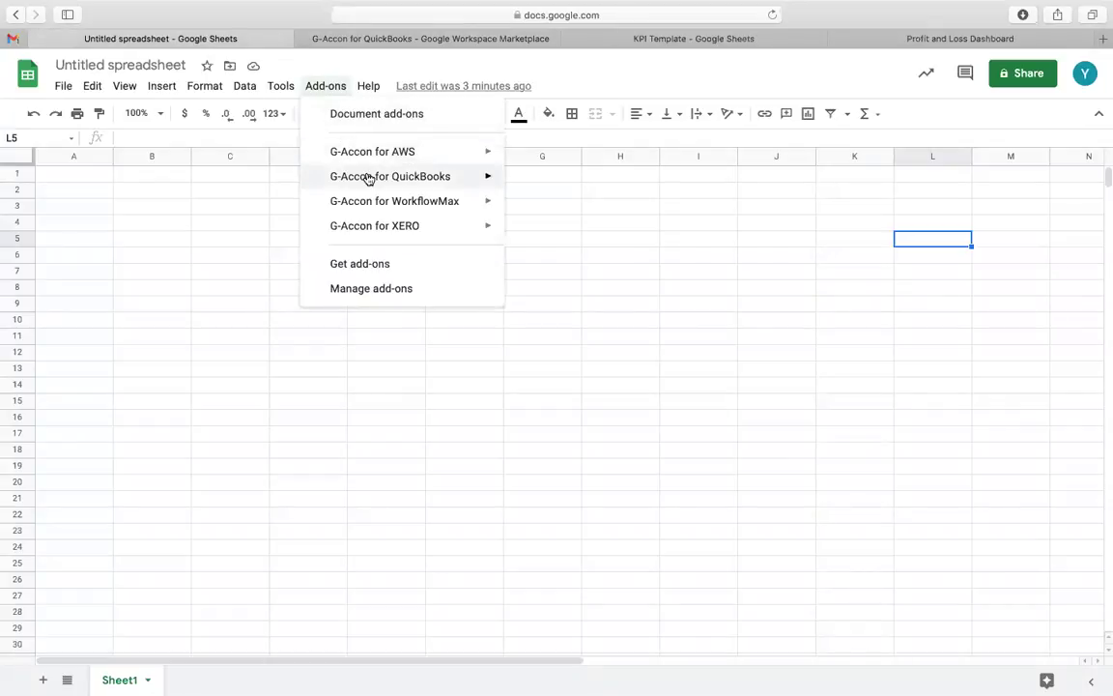
pyautogui.moveTo(369, 179)
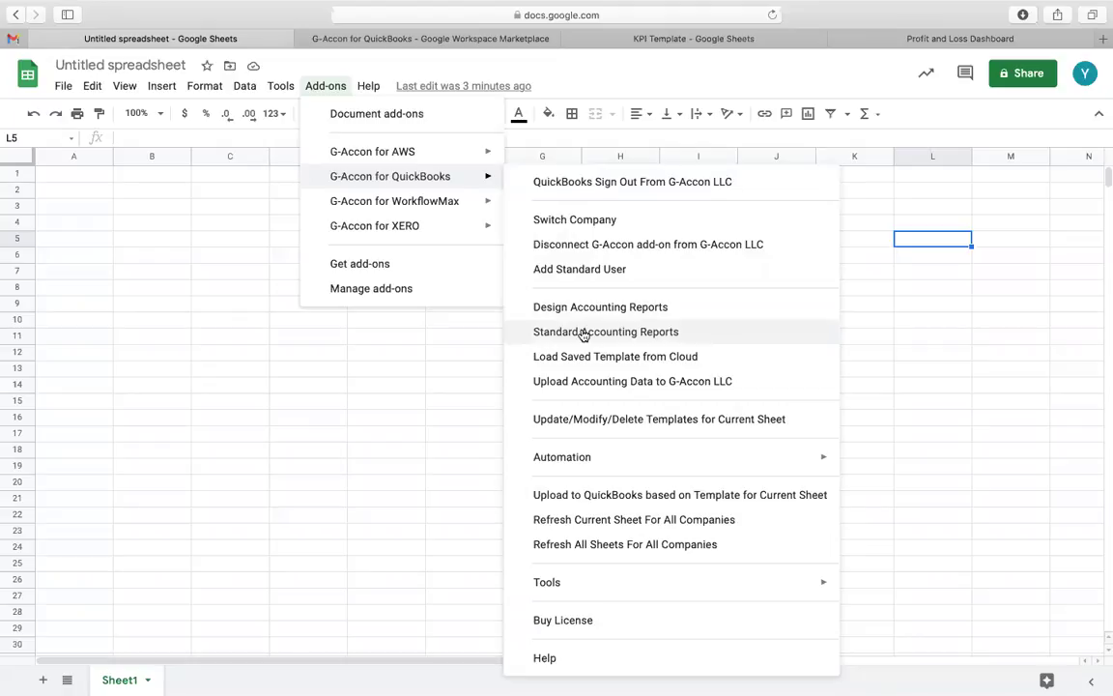
pyautogui.click(583, 335)
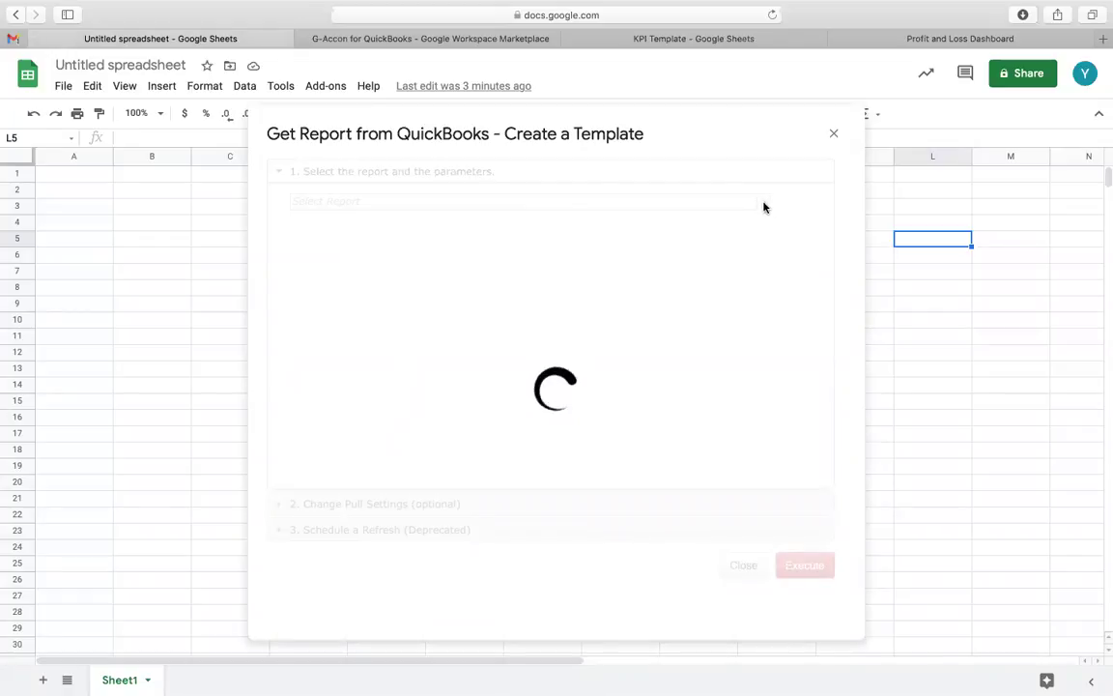
# Step: Run a static-range Profit And Loss report comparing 6 previous periods into the spreadsheet
pyautogui.click(764, 206)
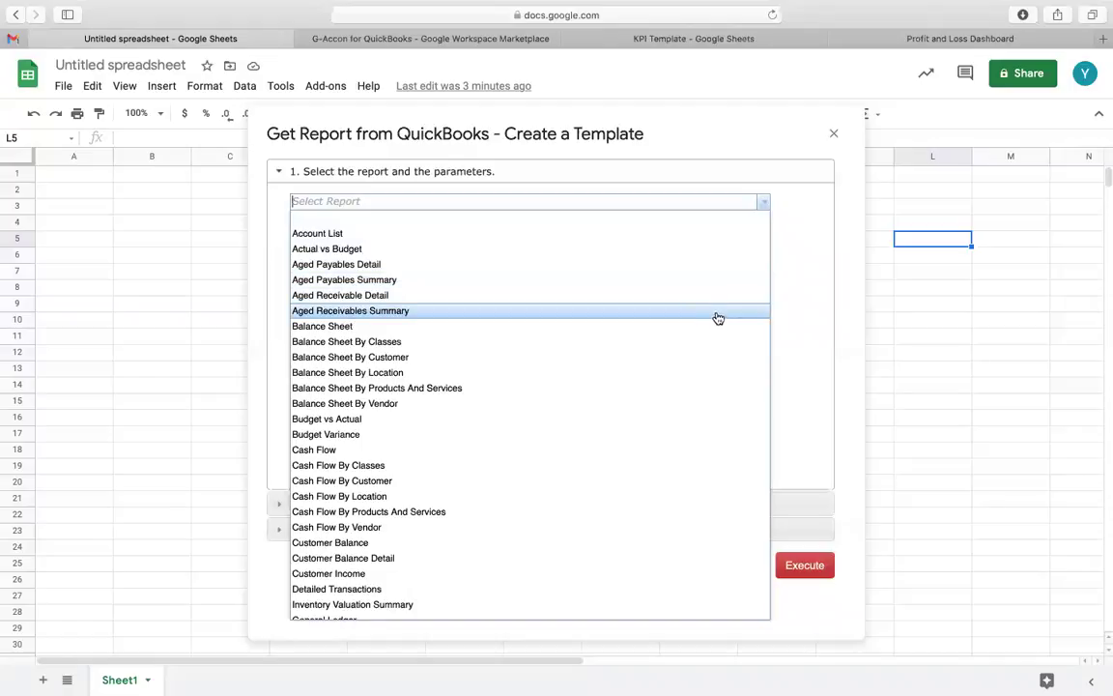
pyautogui.scroll(-10, 720, 340)
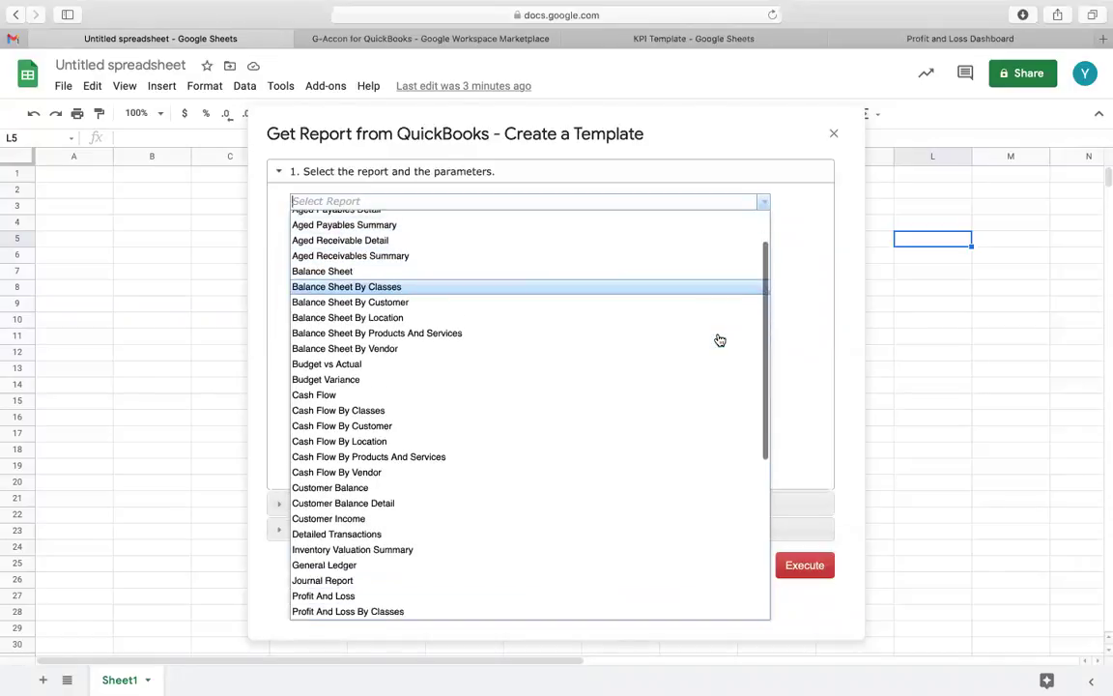
pyautogui.scroll(-1, 720, 340)
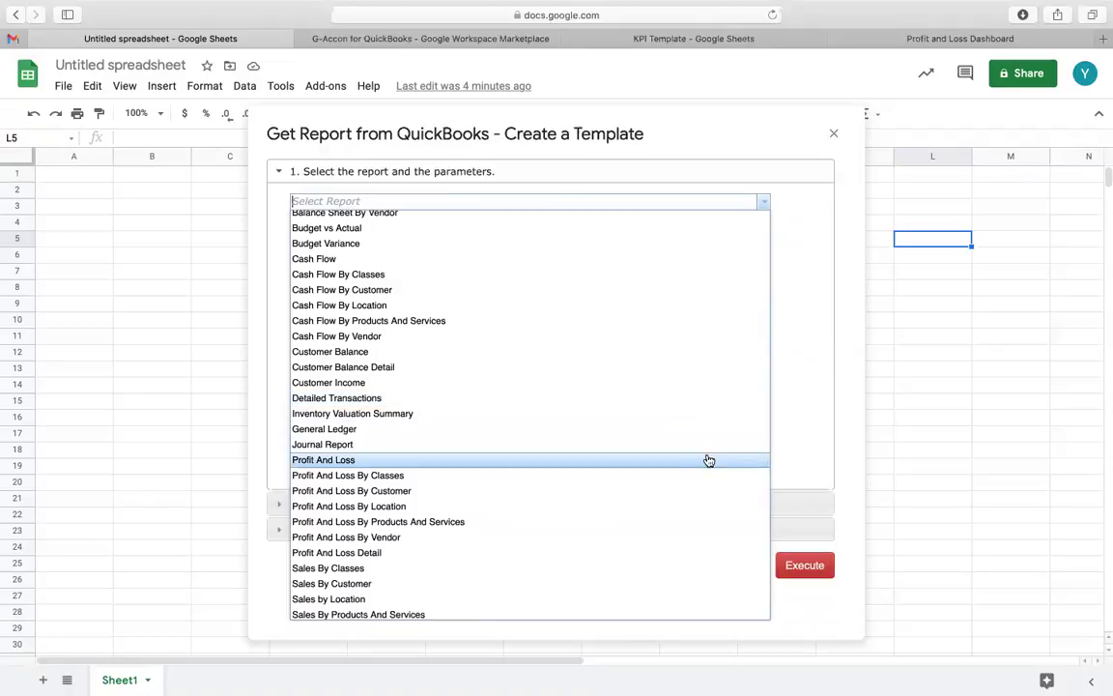
pyautogui.click(708, 461)
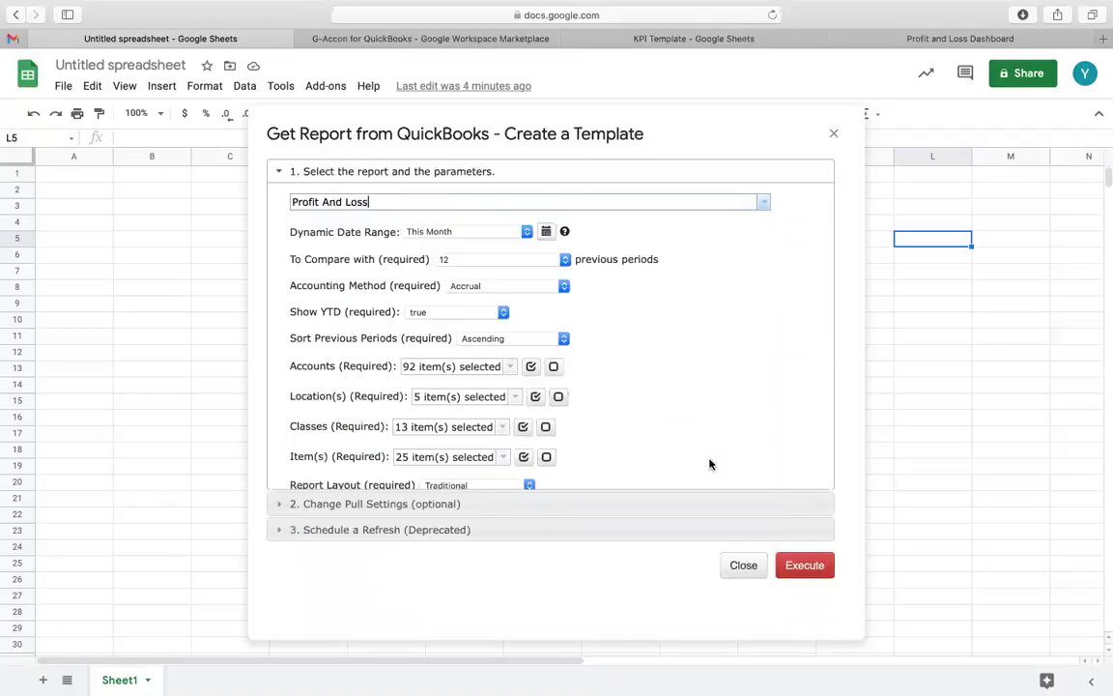
pyautogui.click(548, 232)
pyautogui.click(522, 259)
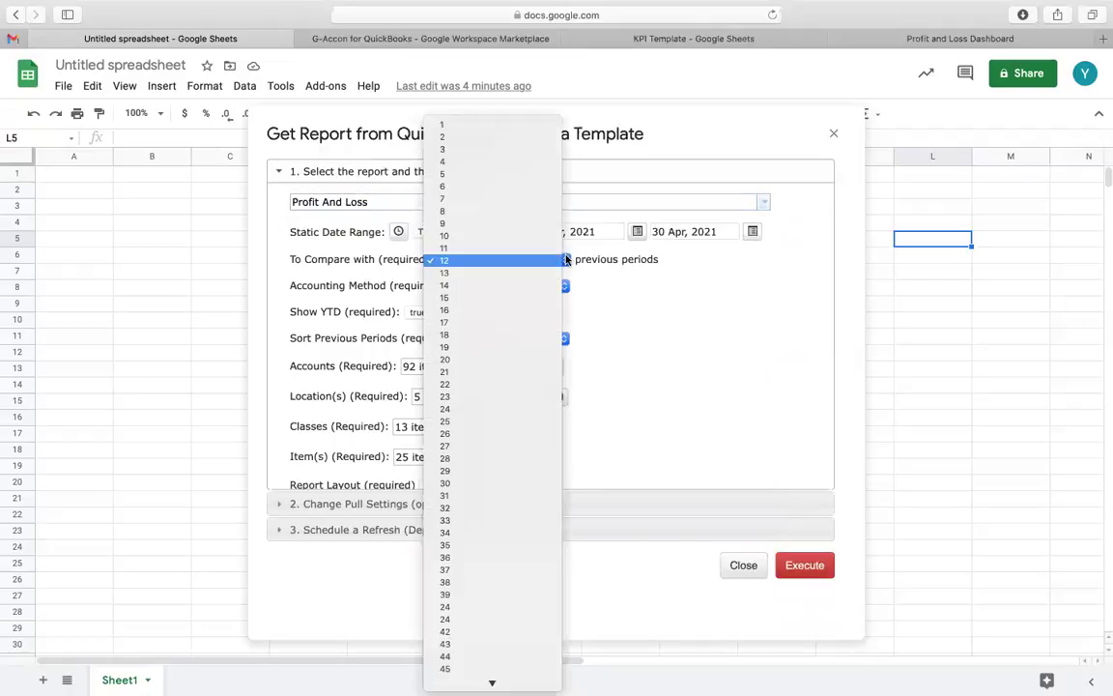
pyautogui.click(535, 187)
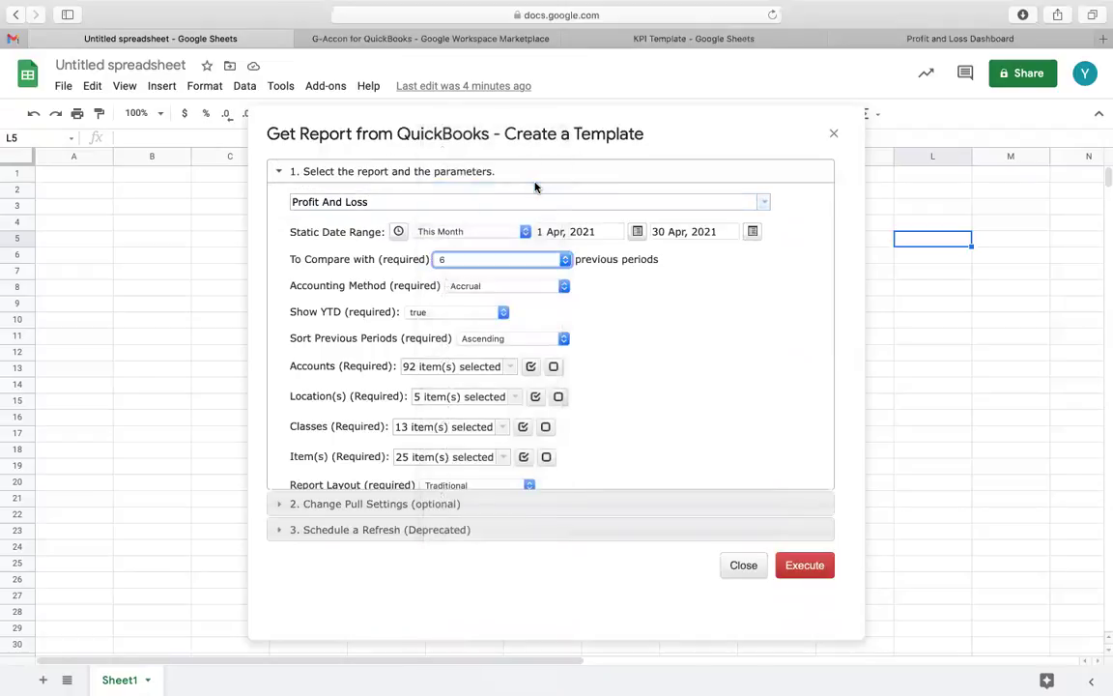
pyautogui.click(806, 566)
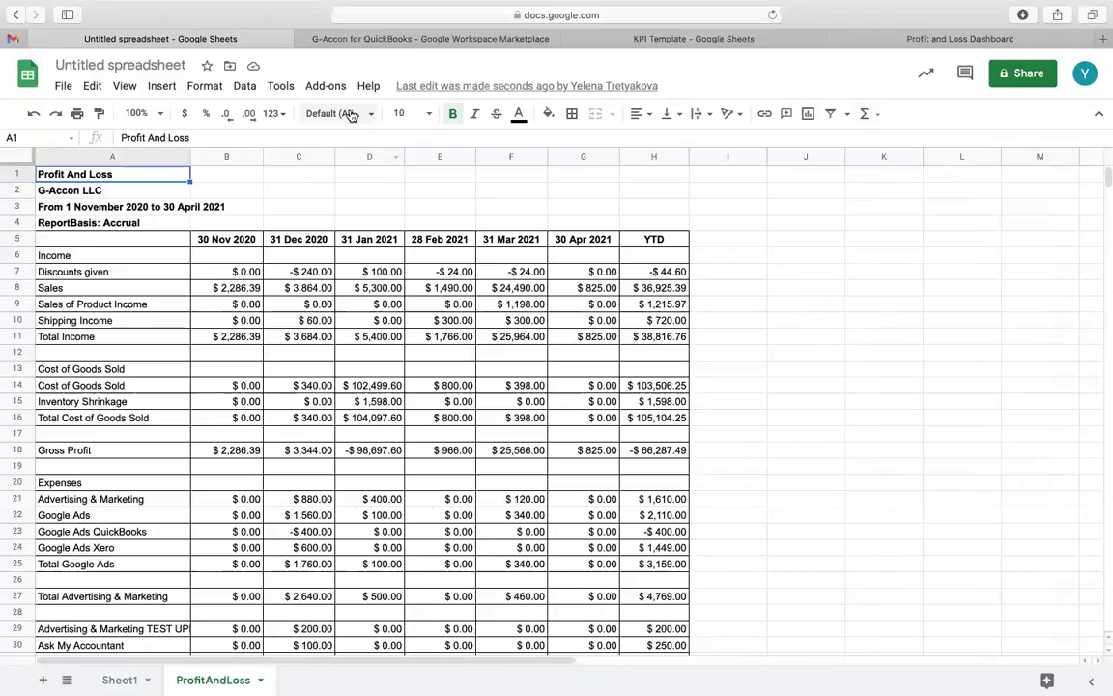
# Step: Launch G-Accon for QuickBooks' Design Accounting Reports template dialog
pyautogui.click(326, 86)
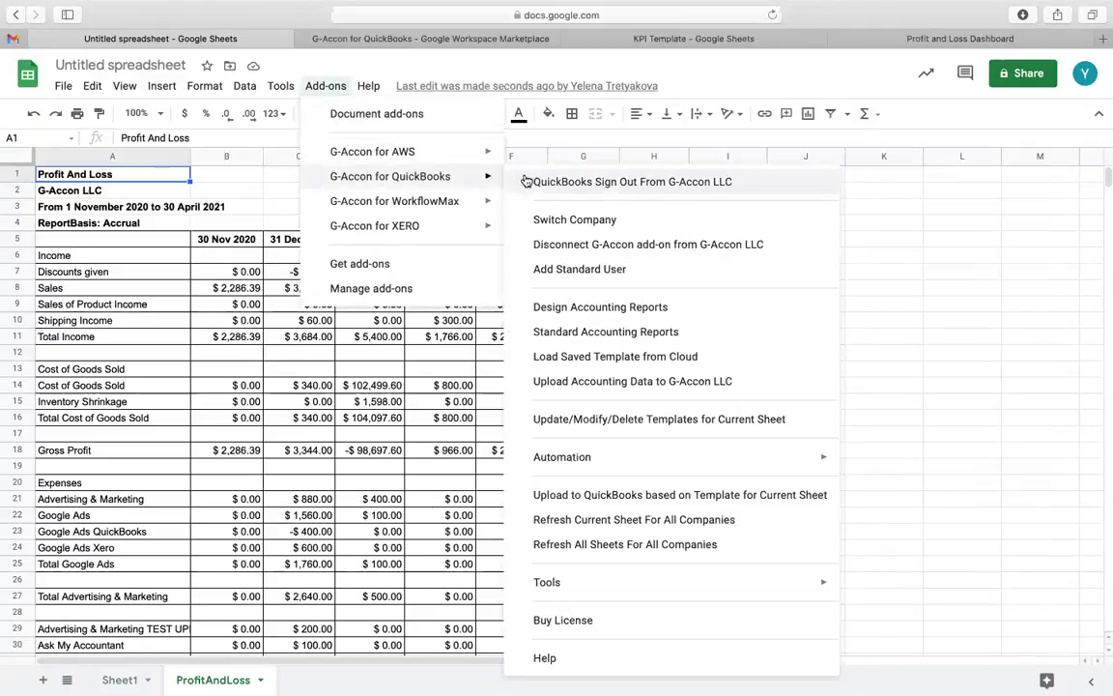
pyautogui.click(571, 309)
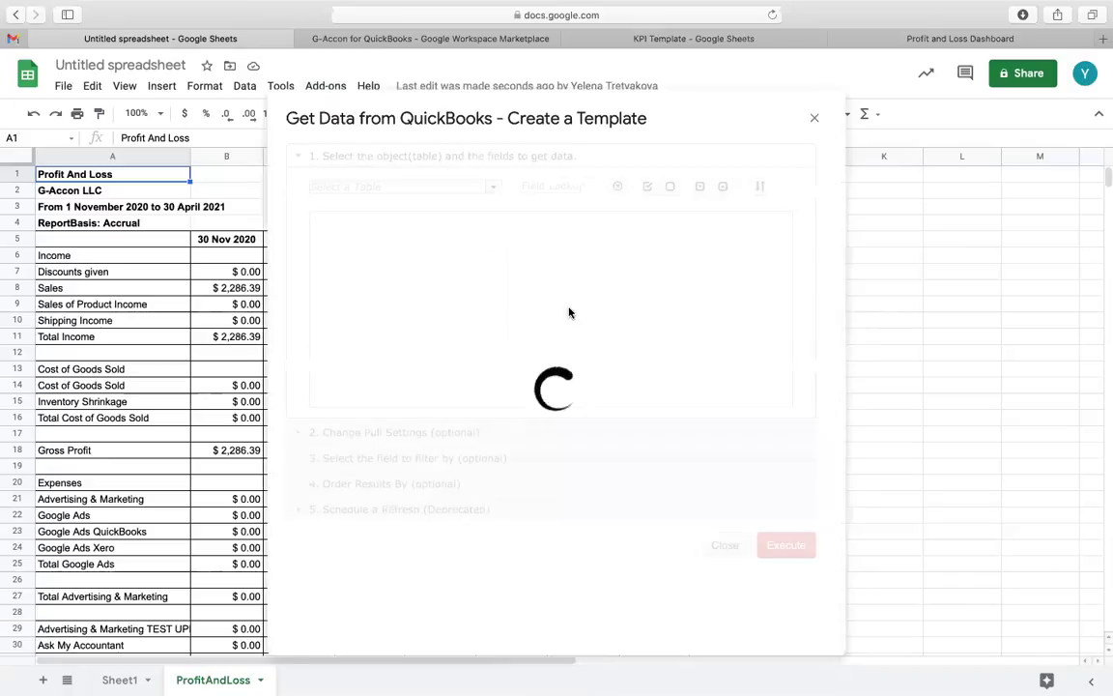
# Step: Choose the Invoices table with start date 1 Feb 2021 and check all fields
pyautogui.click(494, 190)
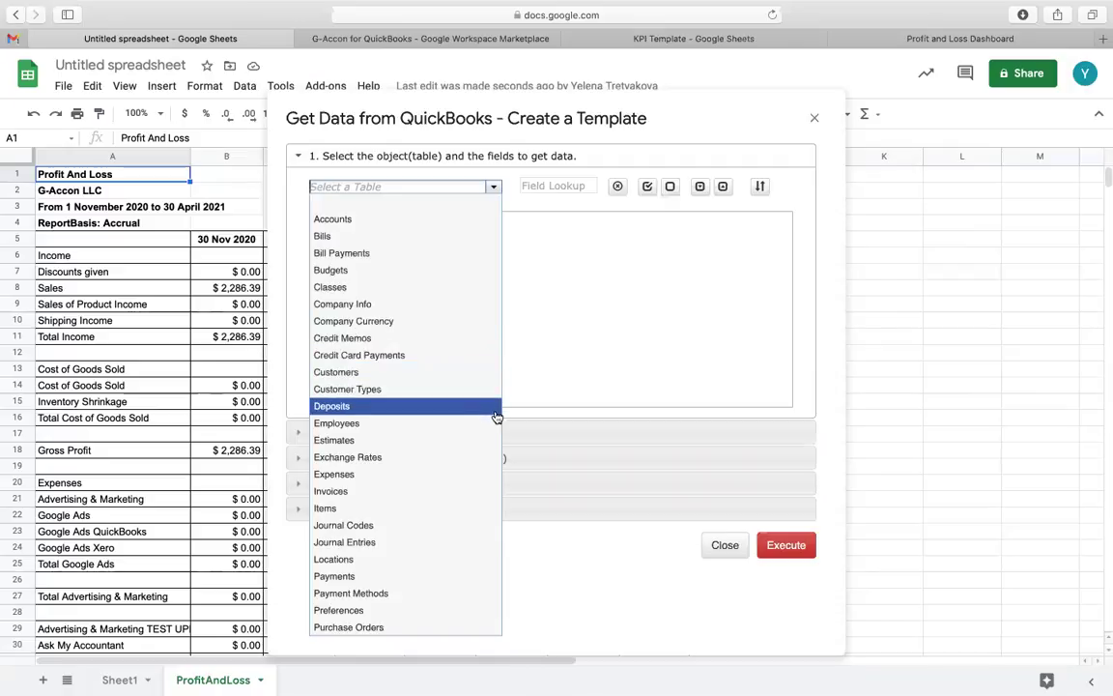
pyautogui.click(488, 496)
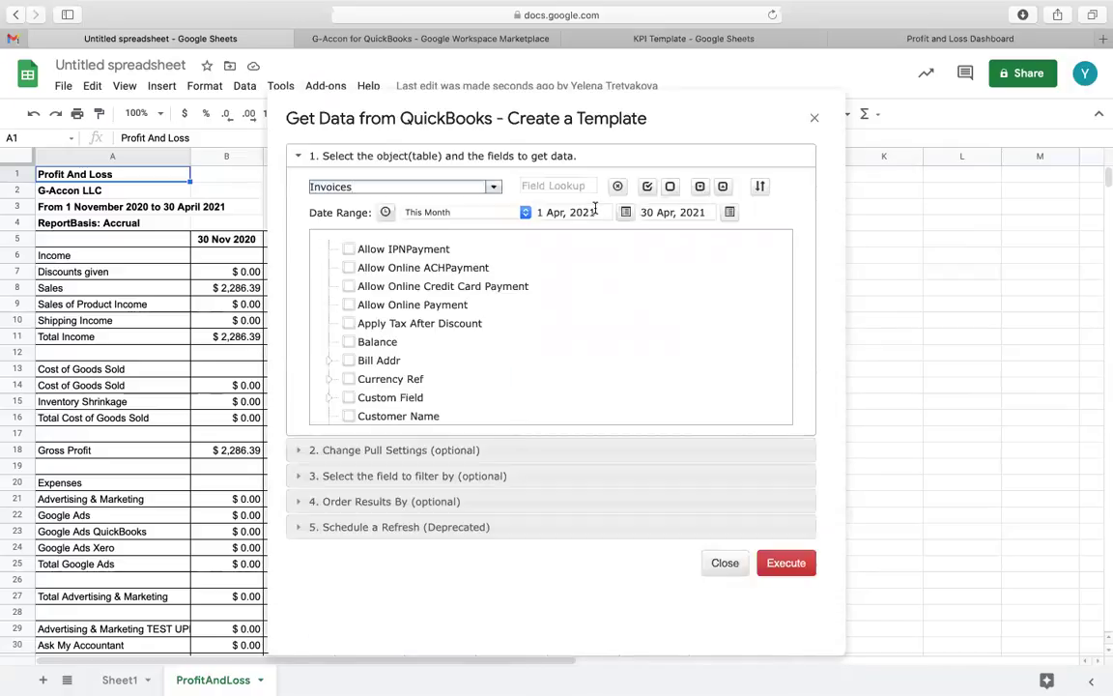
pyautogui.click(594, 210)
pyautogui.click(615, 237)
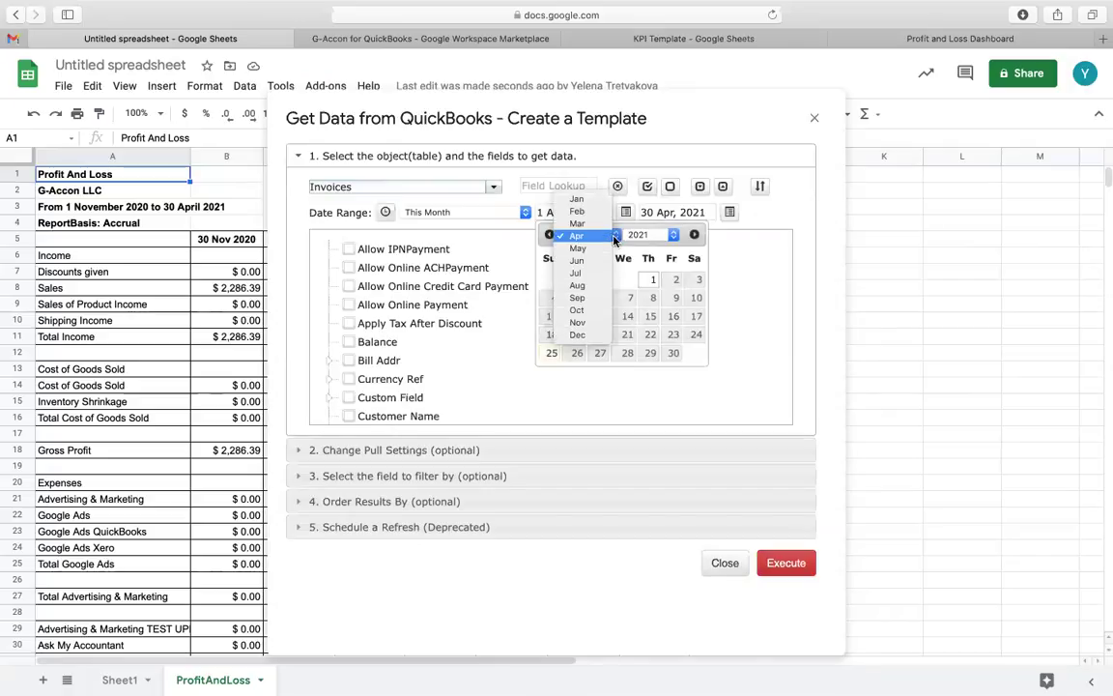
pyautogui.click(598, 215)
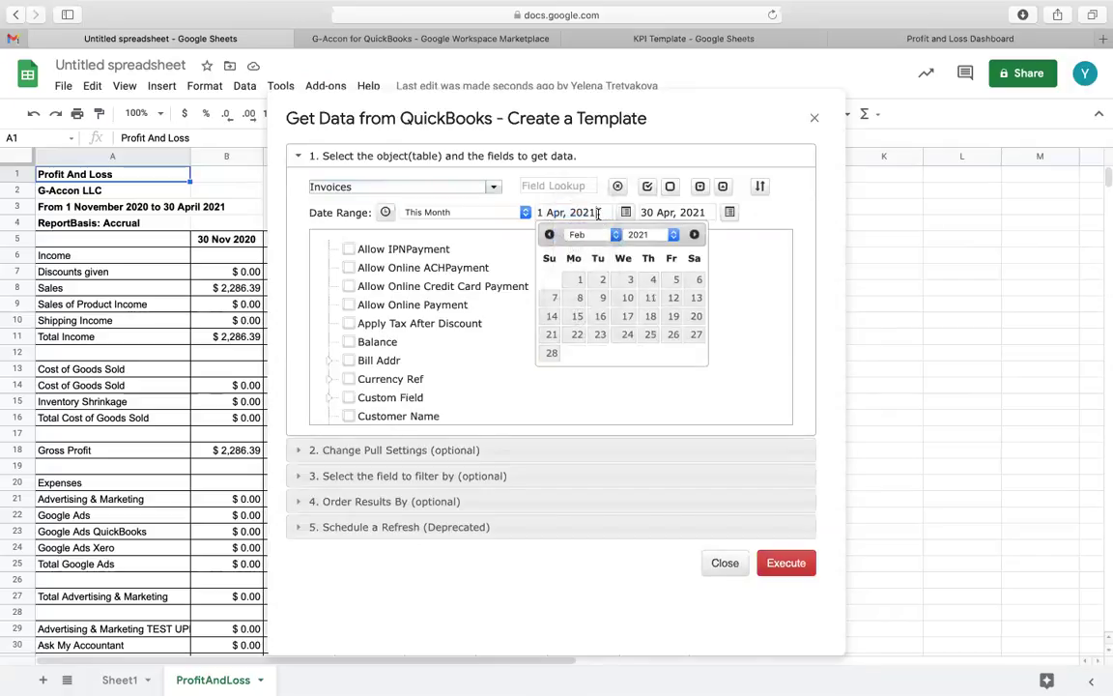
pyautogui.click(577, 280)
pyautogui.click(646, 185)
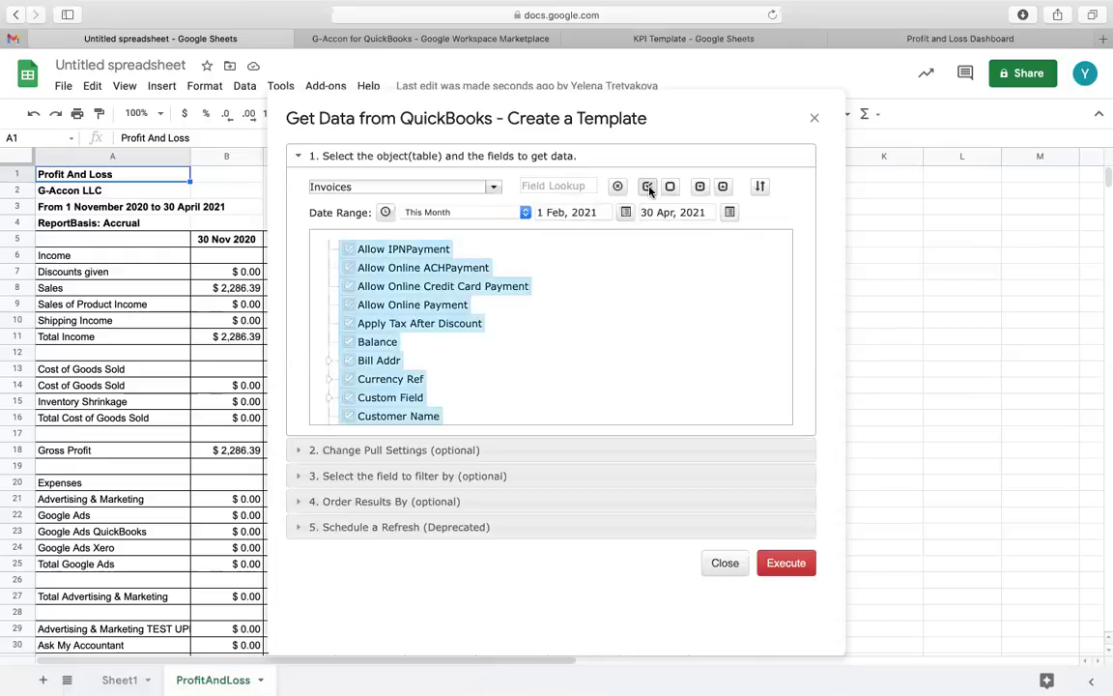
# Step: Expand the filter-by-field section and view its field list without adding a filter
pyautogui.click(478, 480)
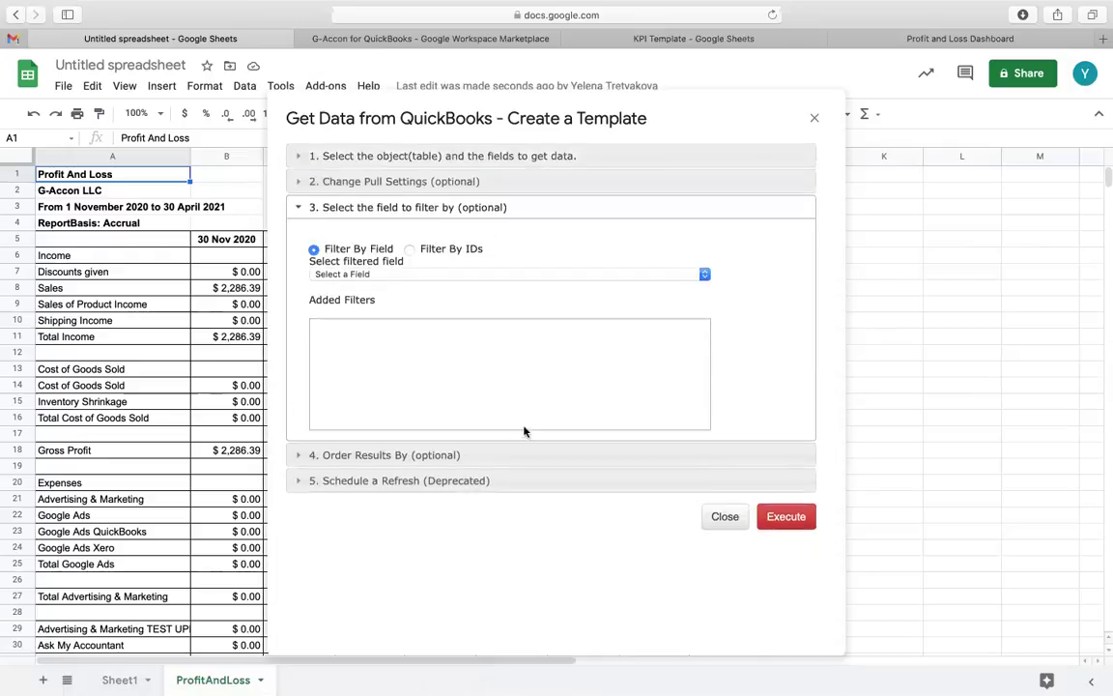
pyautogui.click(704, 275)
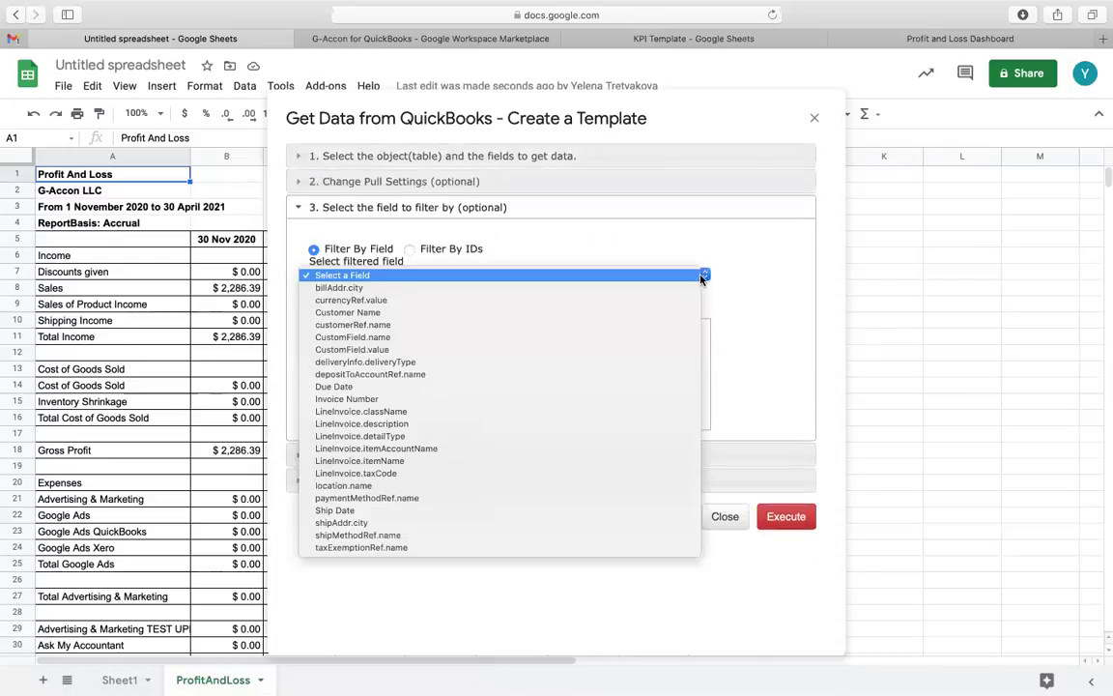
pyautogui.click(775, 393)
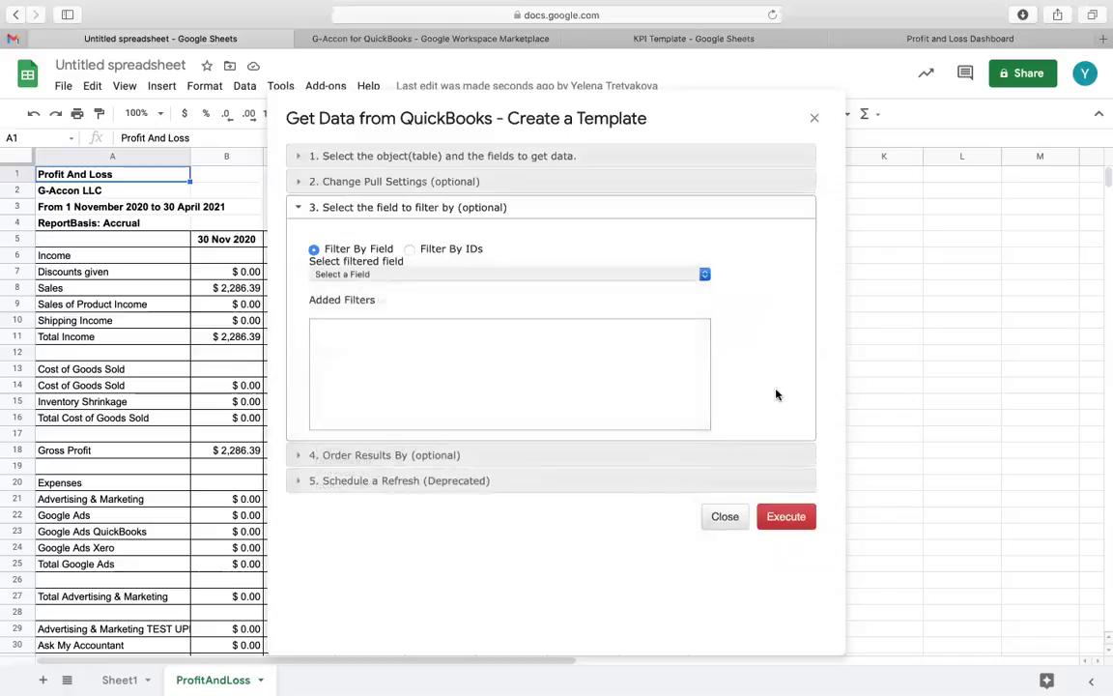
# Step: Execute the template to fetch invoices into a new Invoice sheet and scroll across it
pyautogui.click(790, 518)
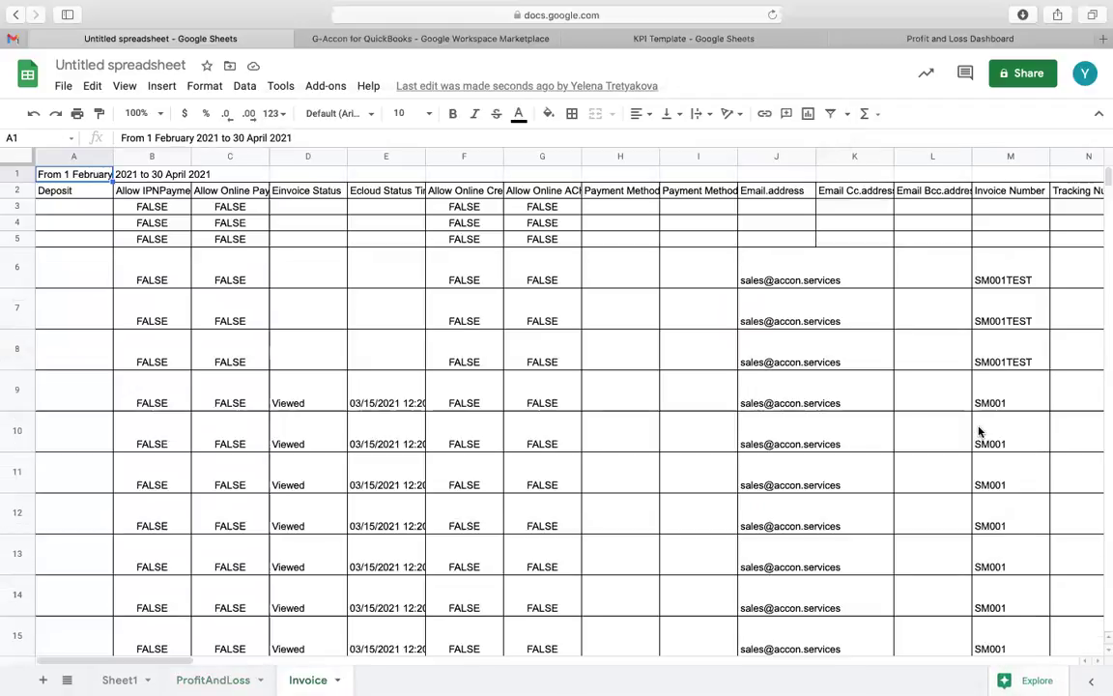
pyautogui.hscroll(15, 979, 431)
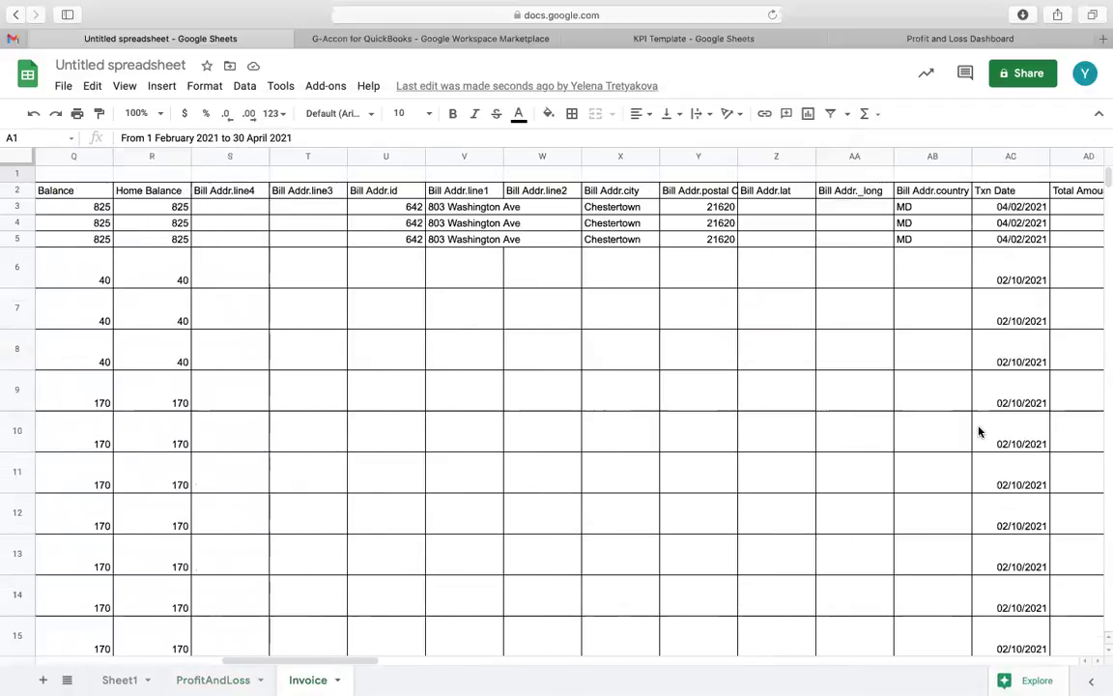
pyautogui.hscroll(6, 979, 431)
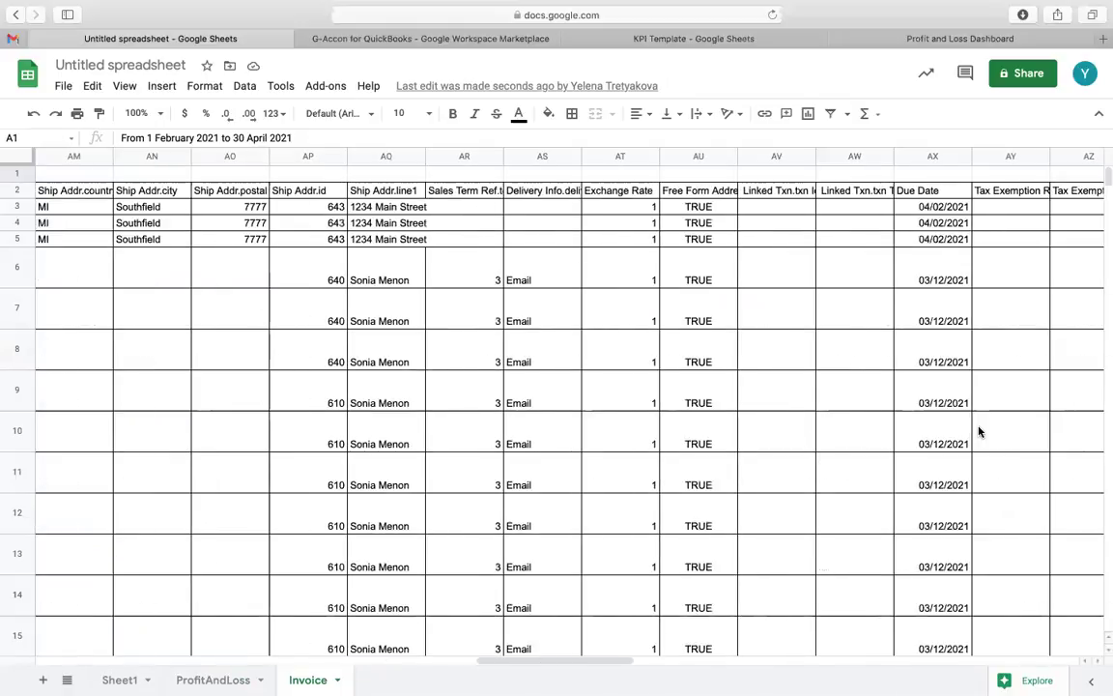
# Step: Bring up the G-Accon for QuickBooks Automation submenu
pyautogui.click(327, 86)
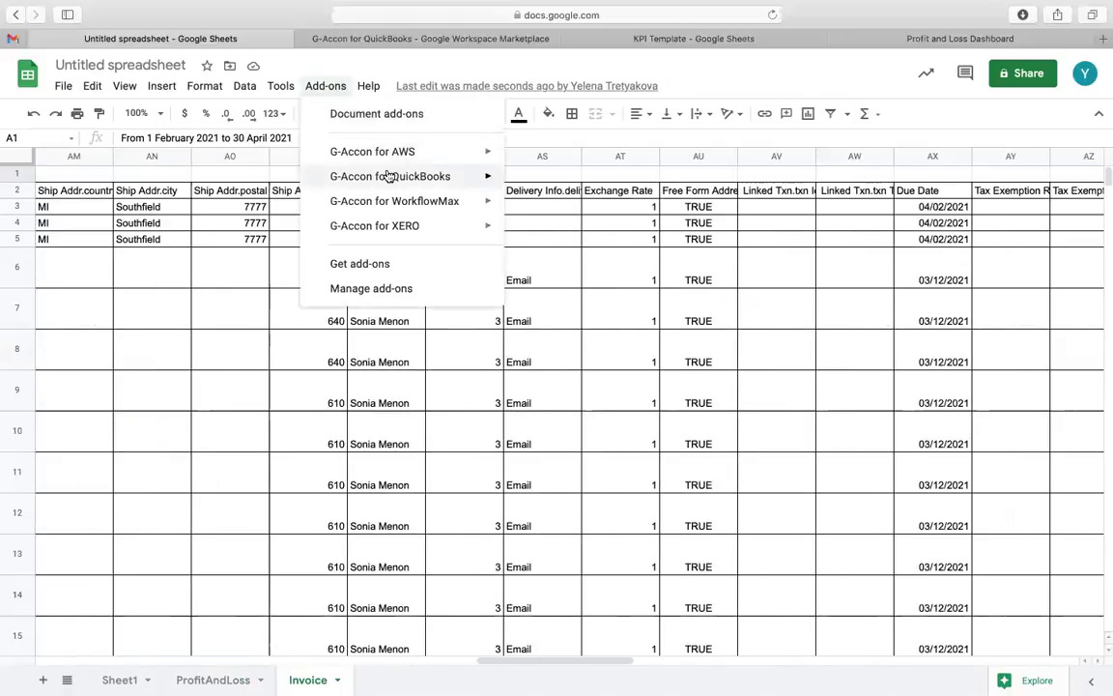
pyautogui.moveTo(422, 180)
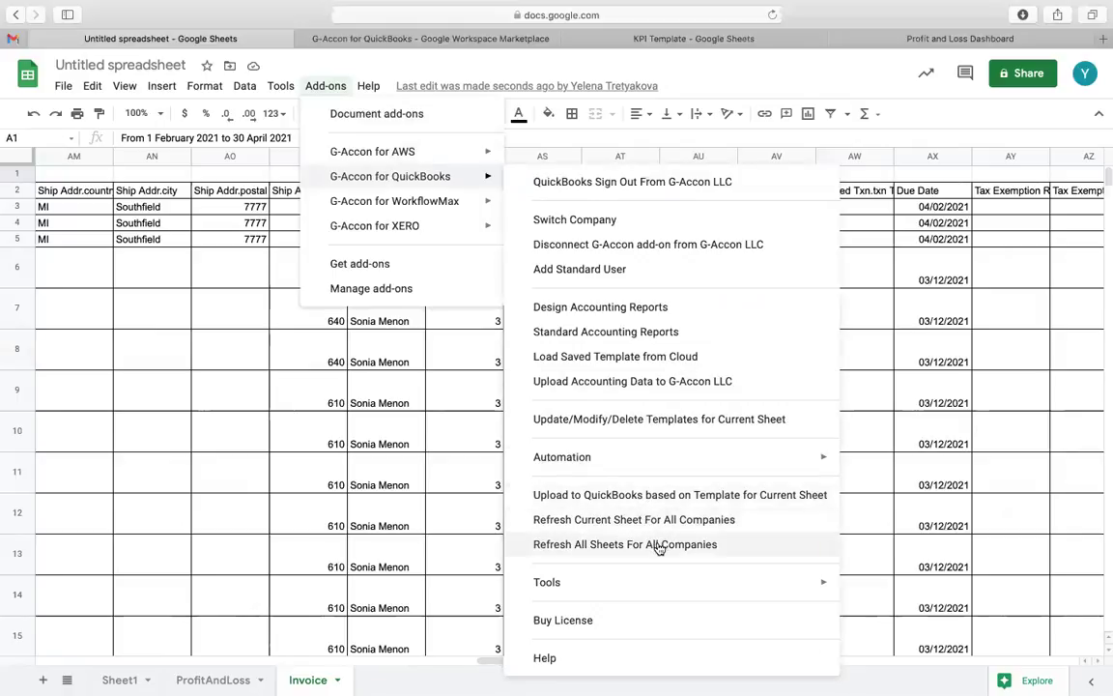
pyautogui.moveTo(634, 467)
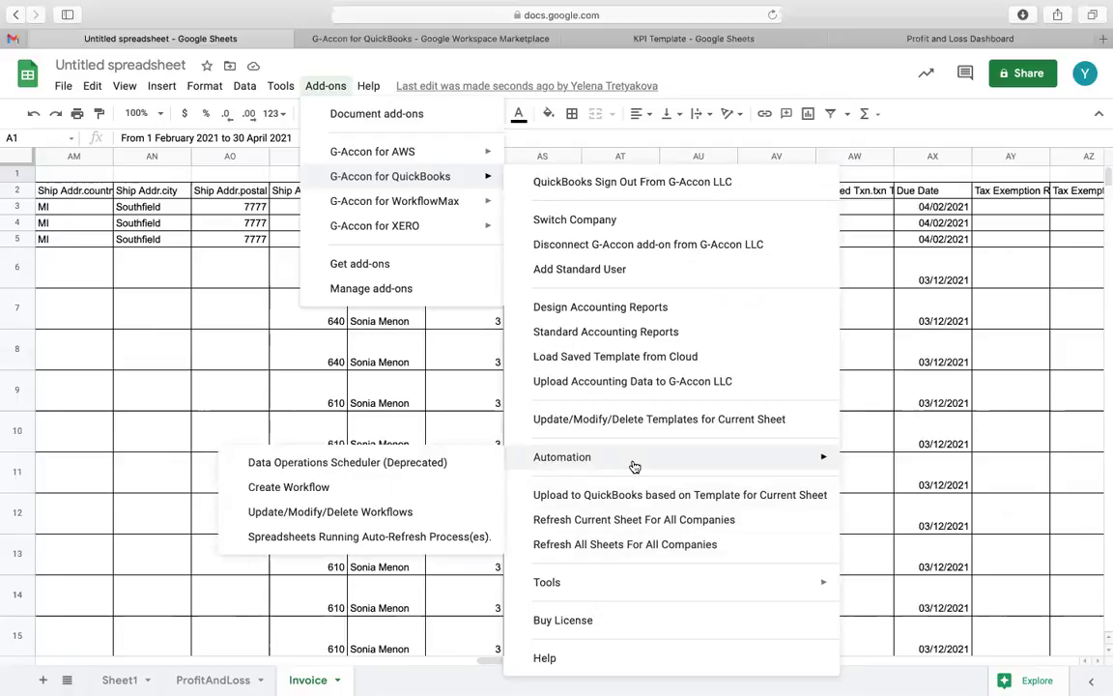
# Step: Create a workflow with the Invoice query template, scheduled to run monthly
pyautogui.click(443, 487)
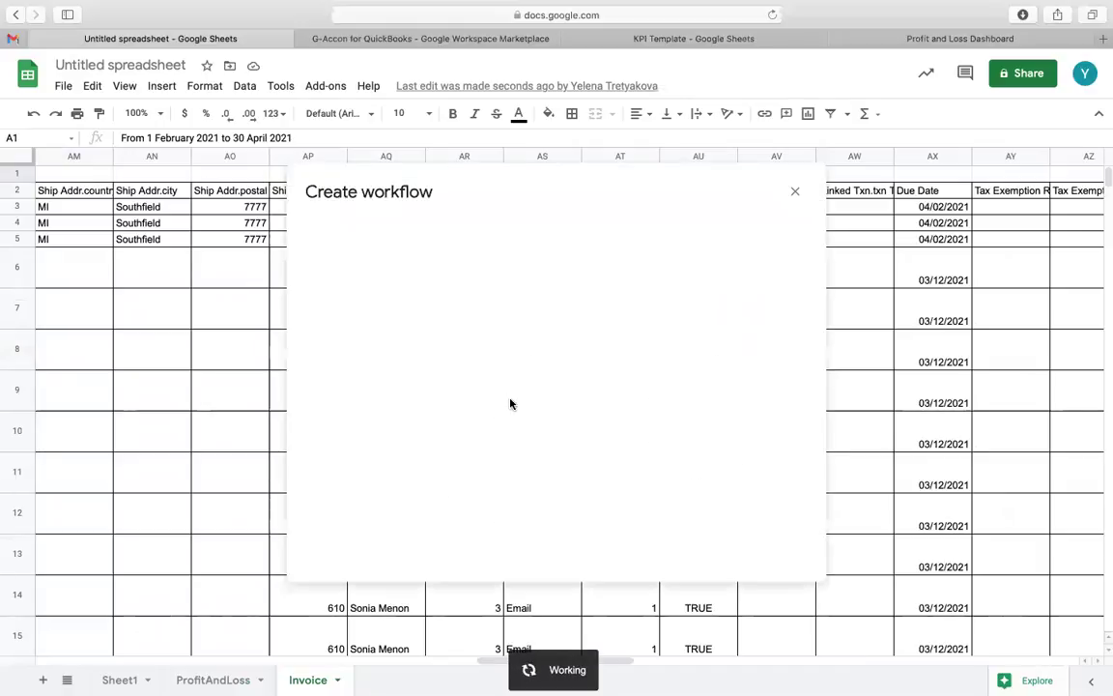
pyautogui.click(457, 232)
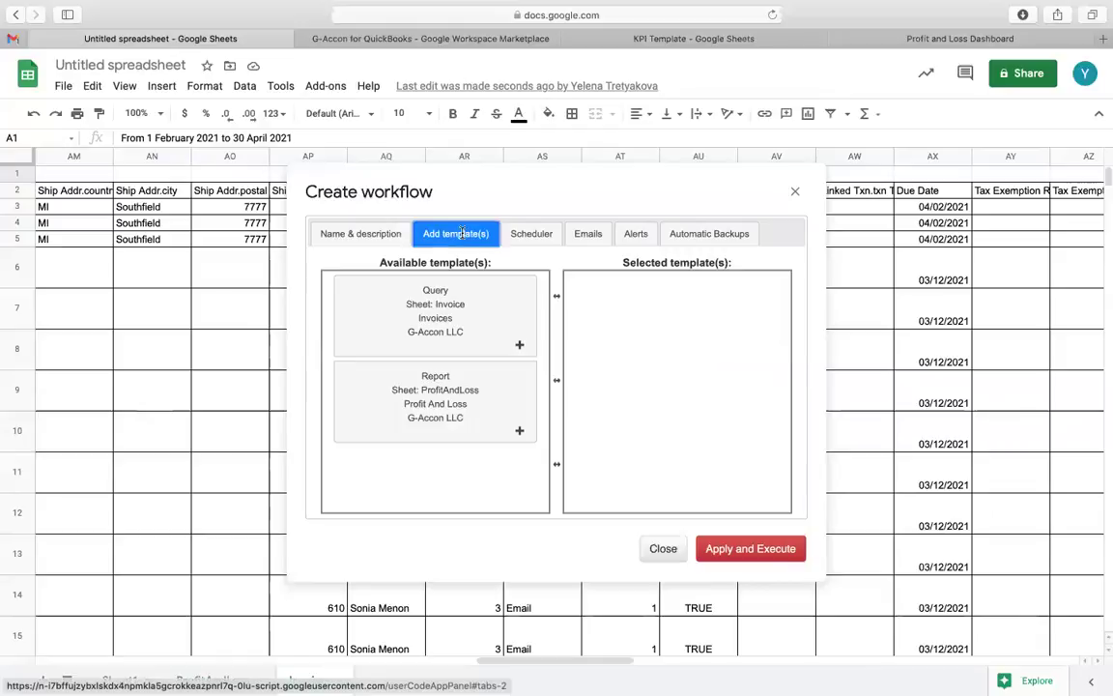
pyautogui.moveTo(467, 307); pyautogui.dragTo(667, 292)
pyautogui.click(540, 237)
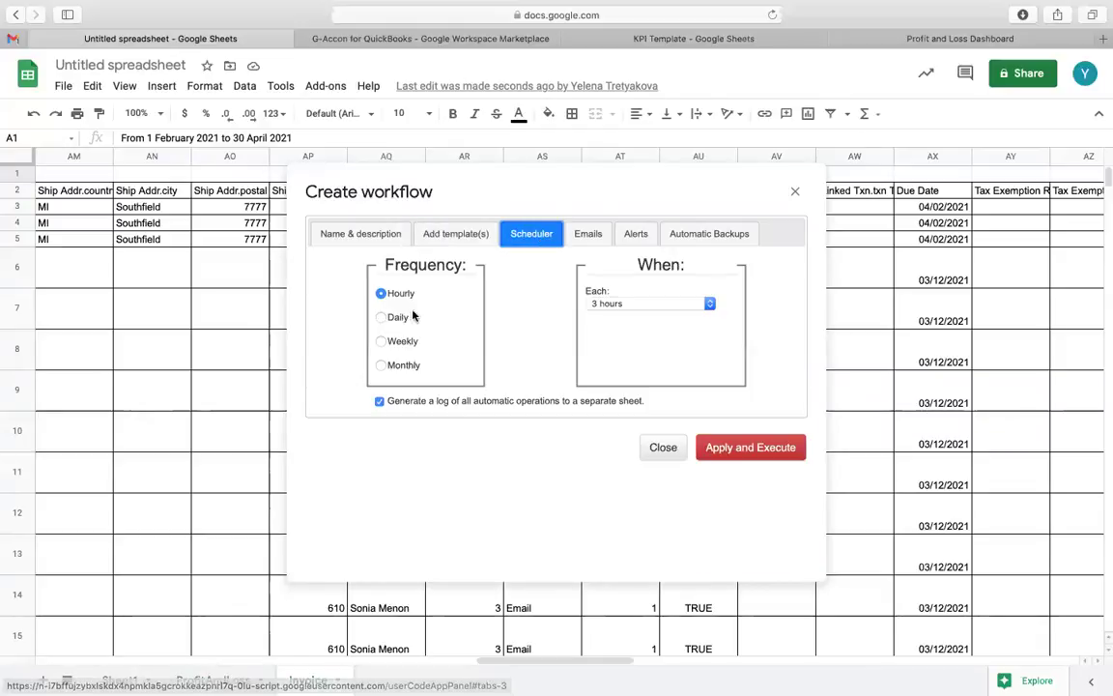
pyautogui.click(381, 319)
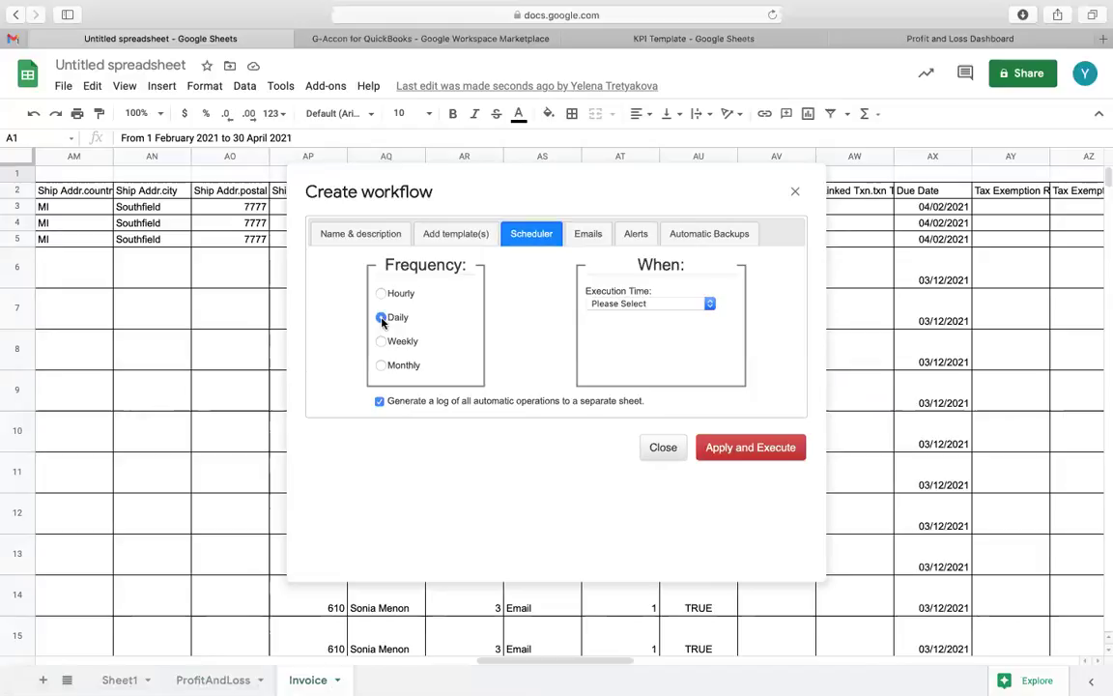
pyautogui.click(383, 366)
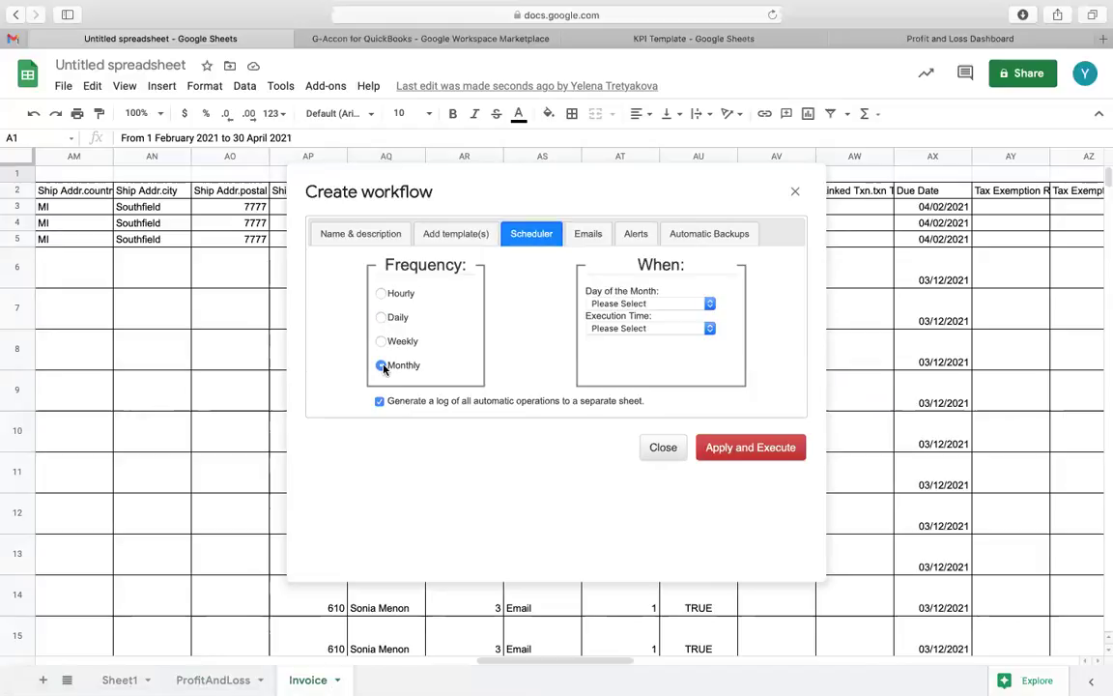
# Step: Add a notification recipient's e-mail address and keep sending the spreadsheet as a link
pyautogui.click(585, 237)
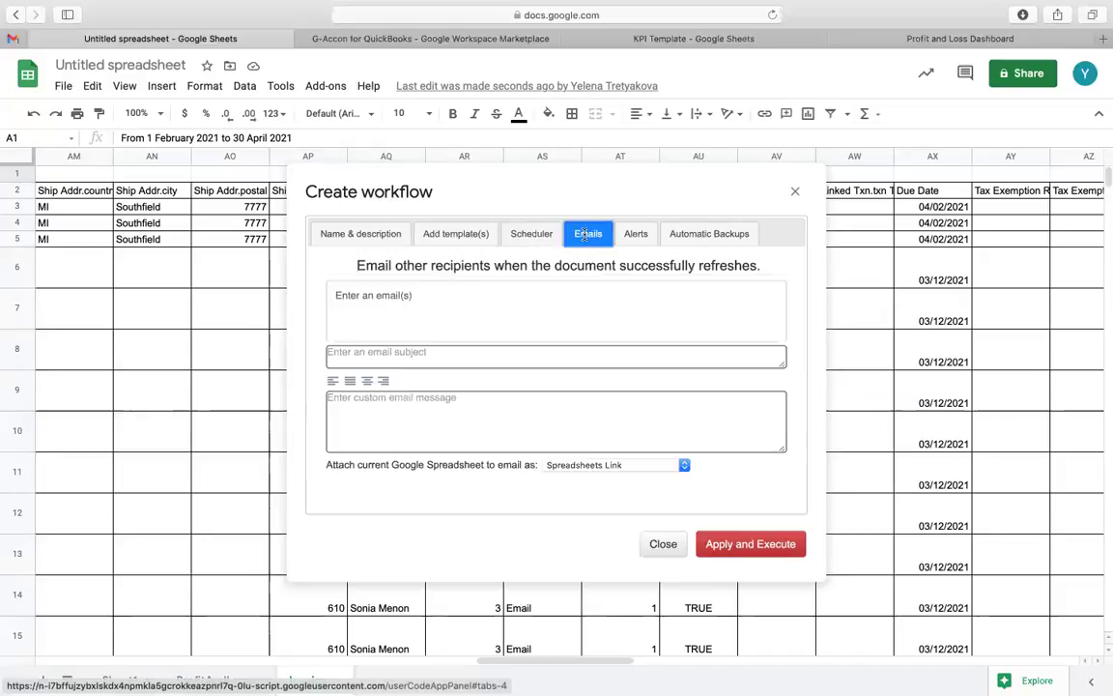
pyautogui.click(479, 299)
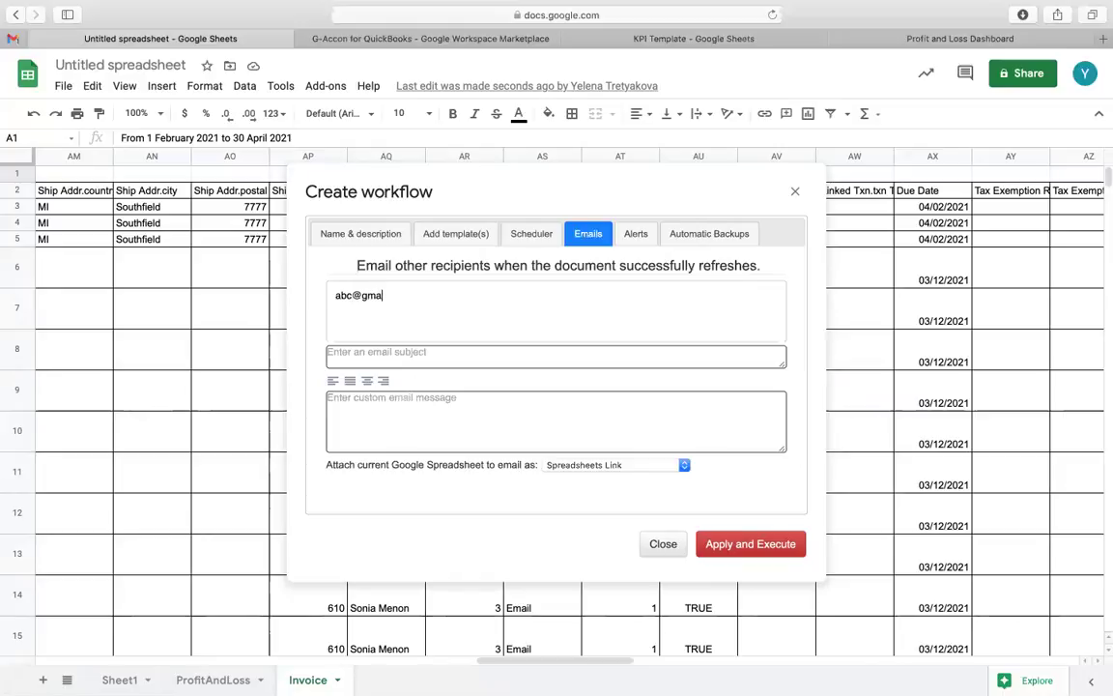
pyautogui.click(684, 466)
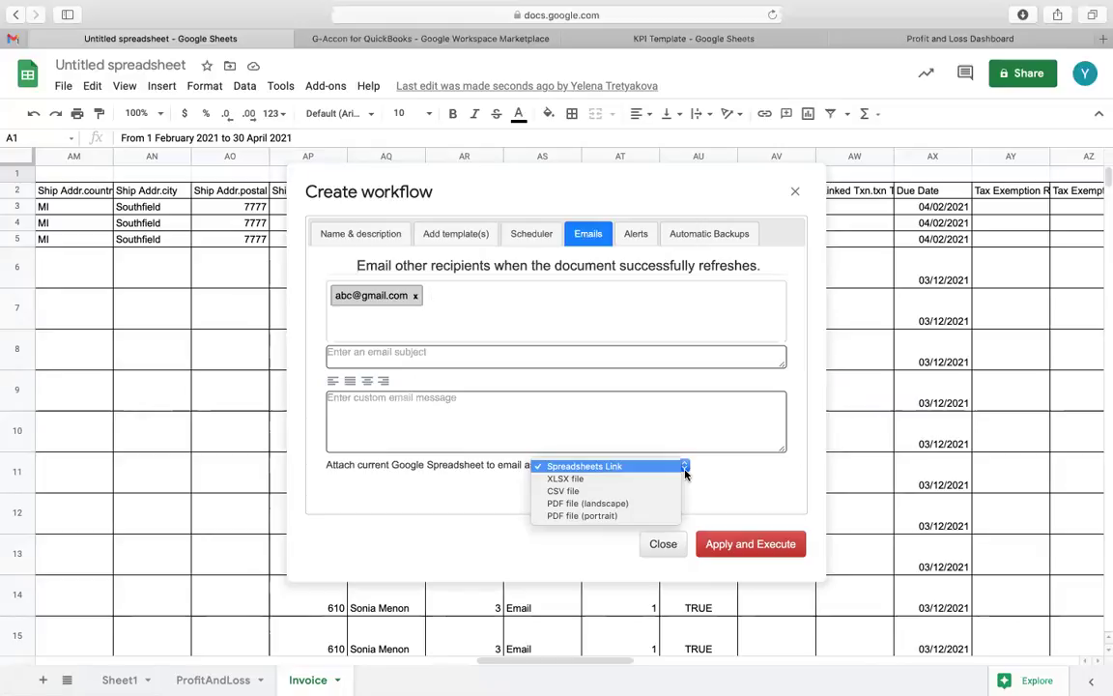
pyautogui.click(643, 238)
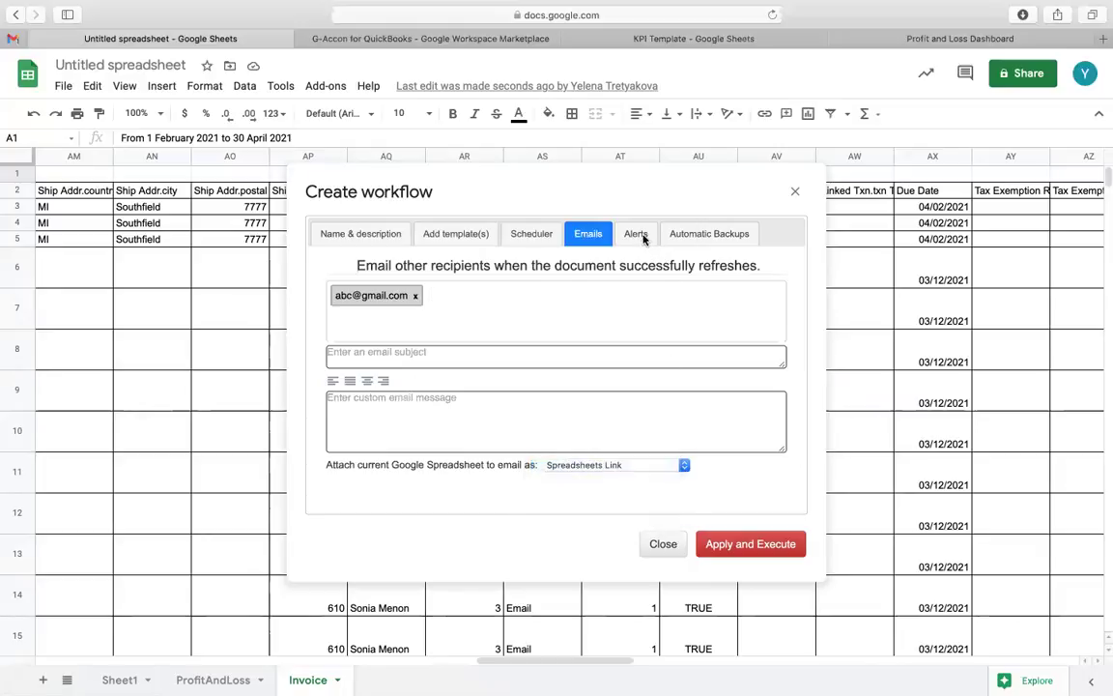
# Step: Look over the workflow's alert conditions without changing them
pyautogui.click(639, 236)
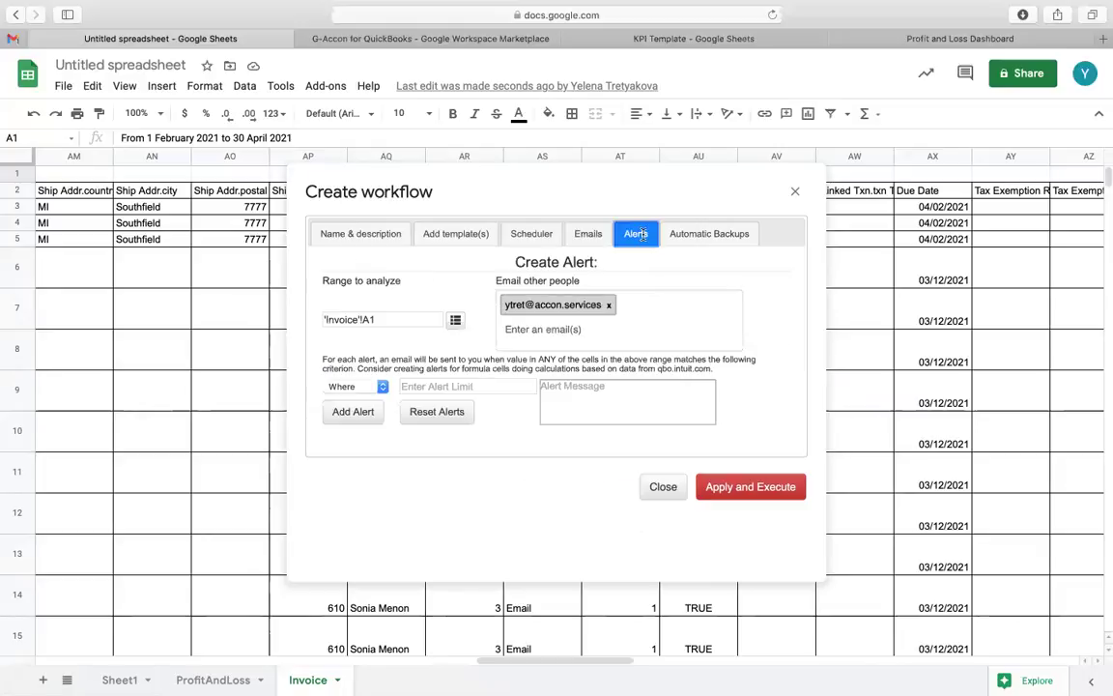
pyautogui.click(383, 387)
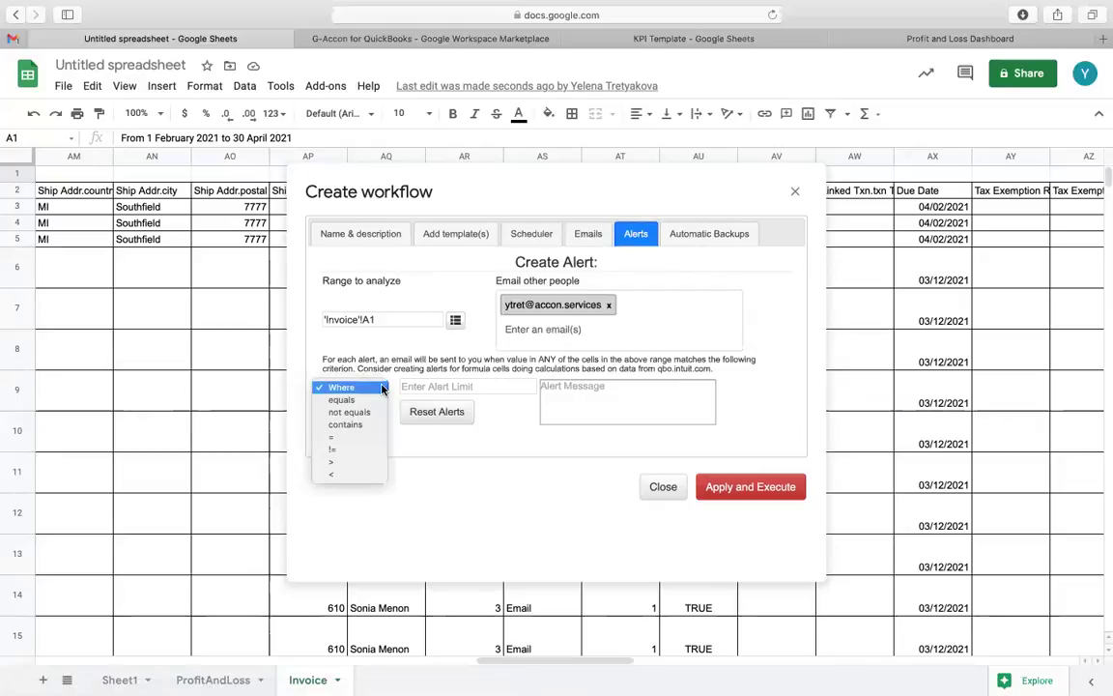
pyautogui.click(504, 445)
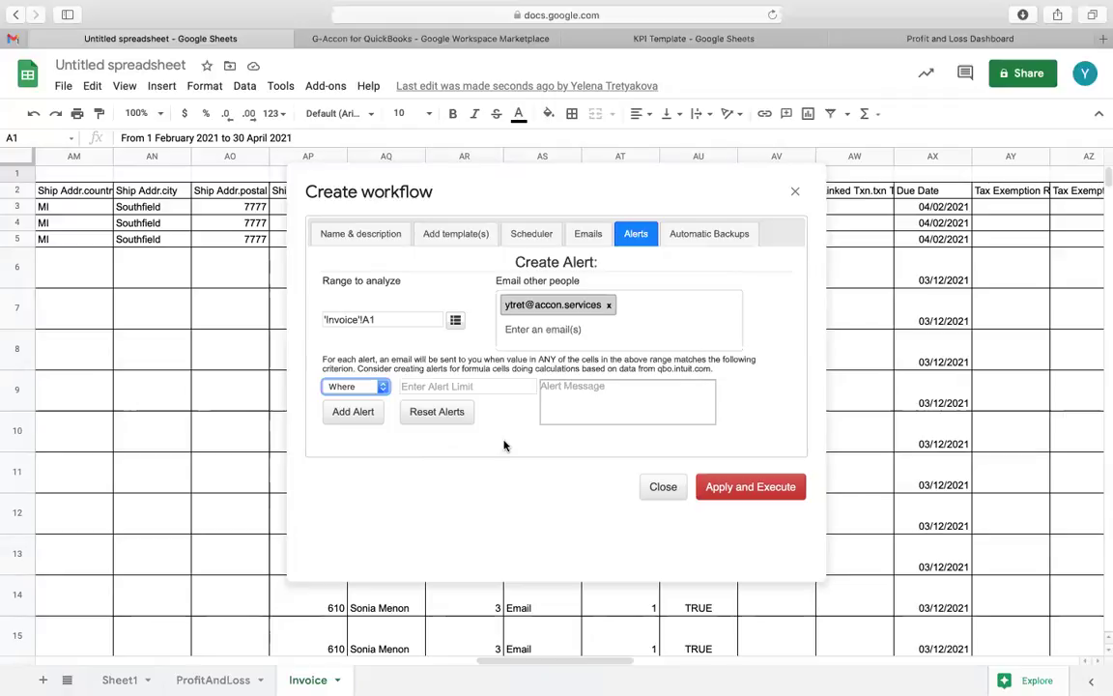
# Step: Turn automatic backups On, then close the Create workflow dialog
pyautogui.click(725, 233)
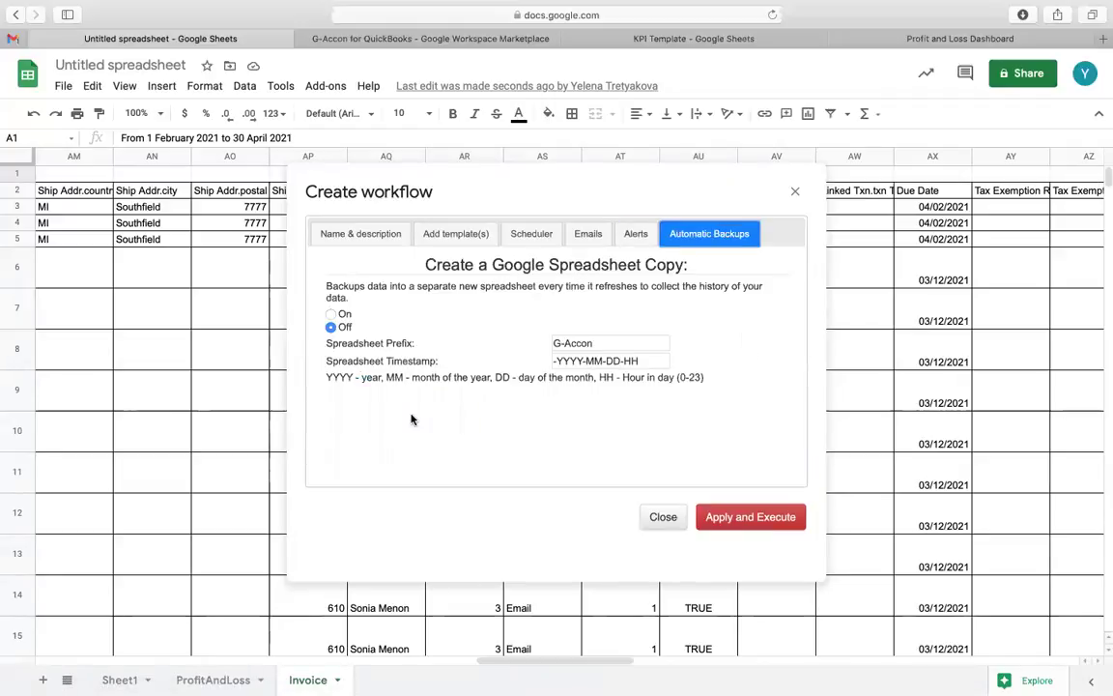
pyautogui.click(330, 315)
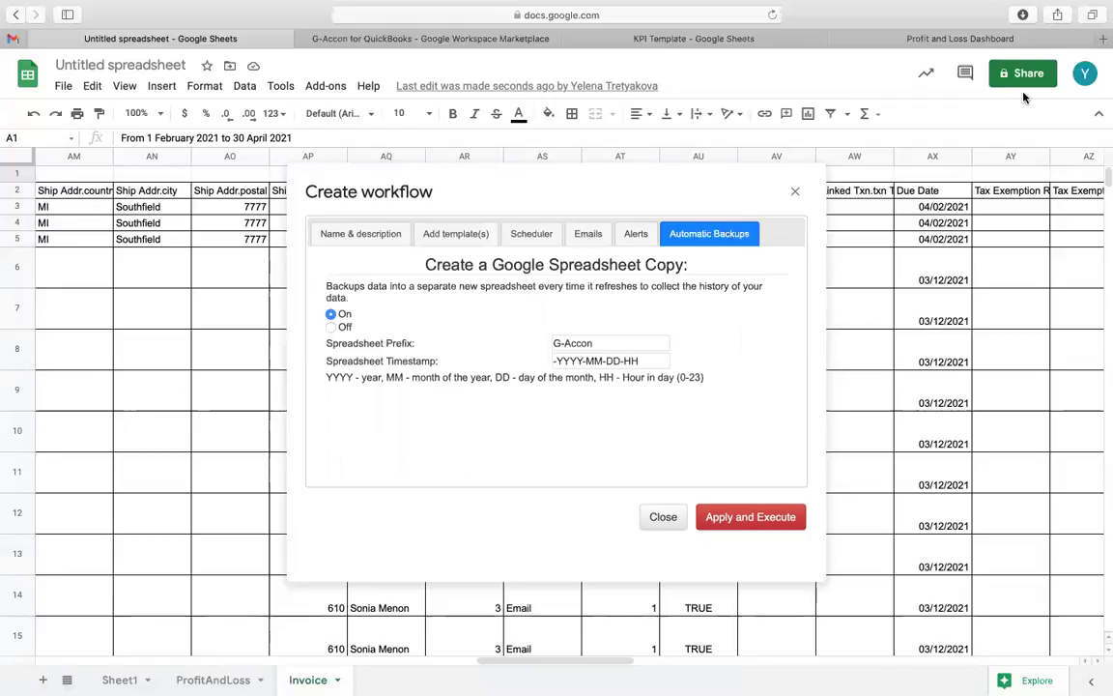
pyautogui.click(795, 194)
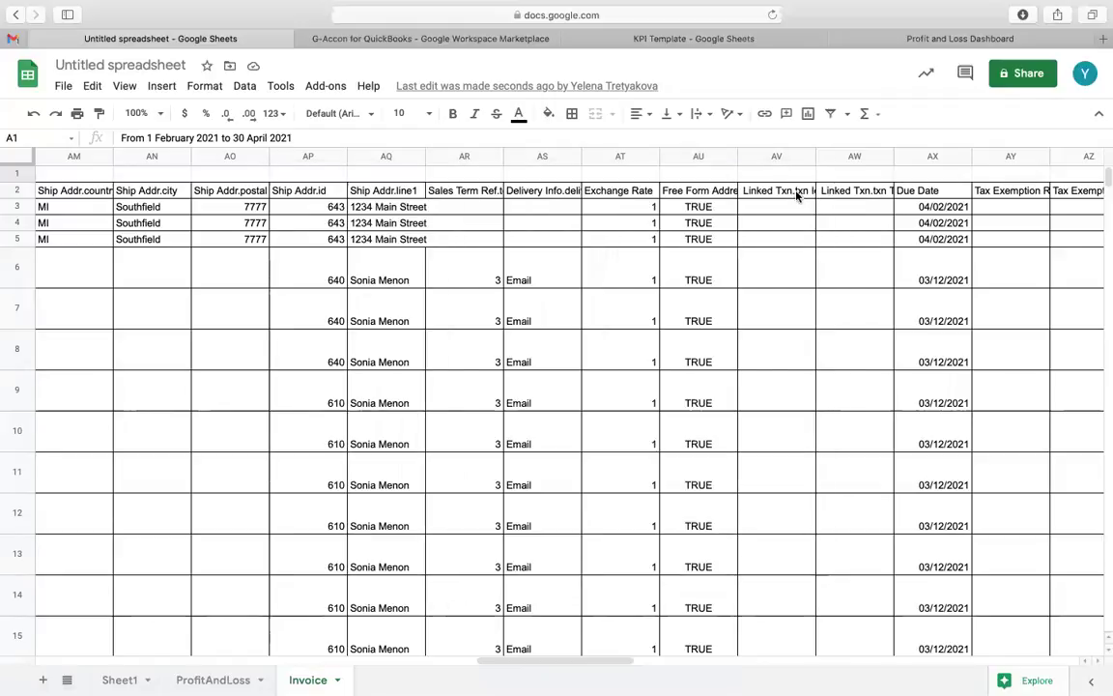
pyautogui.click(327, 86)
pyautogui.moveTo(373, 179)
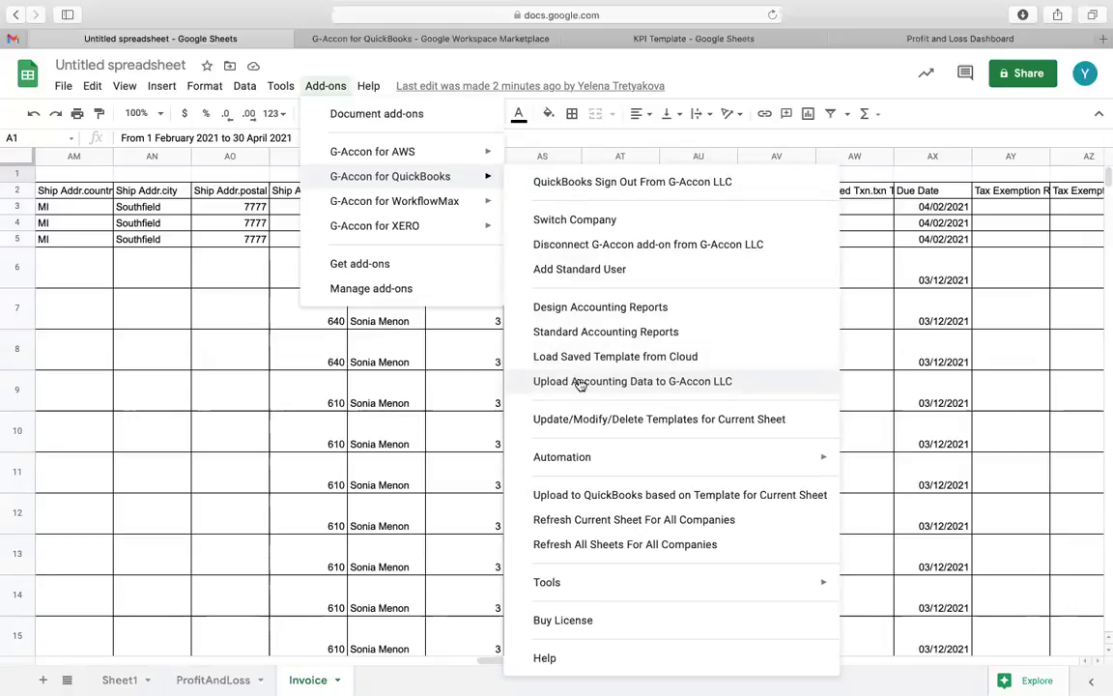
pyautogui.click(580, 382)
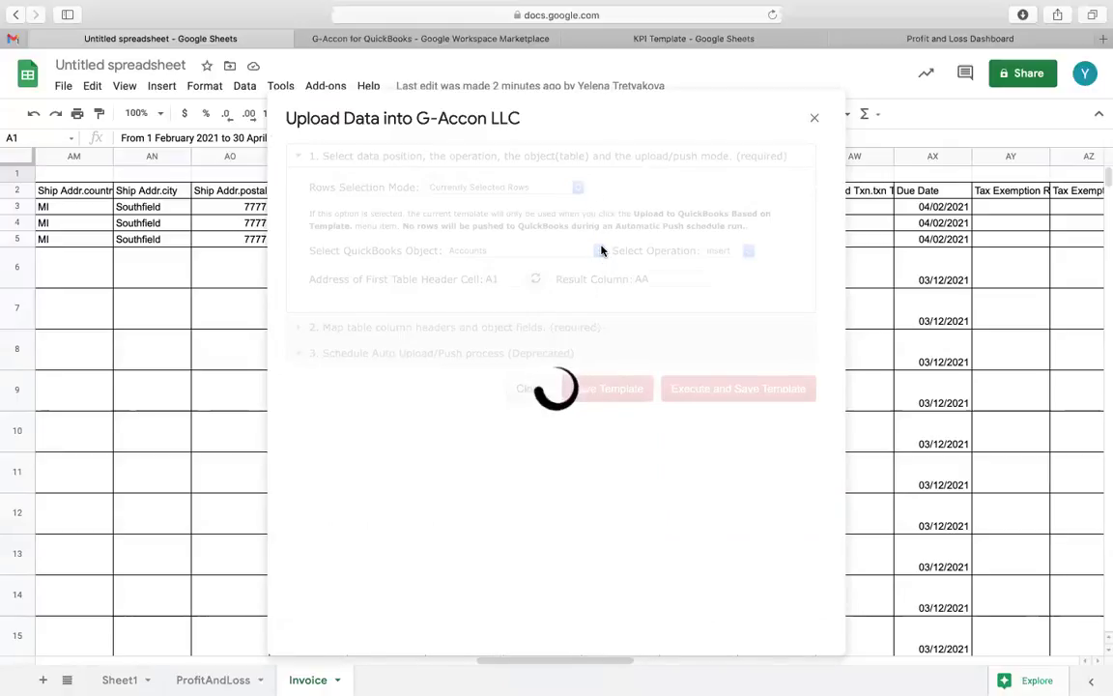
pyautogui.click(601, 250)
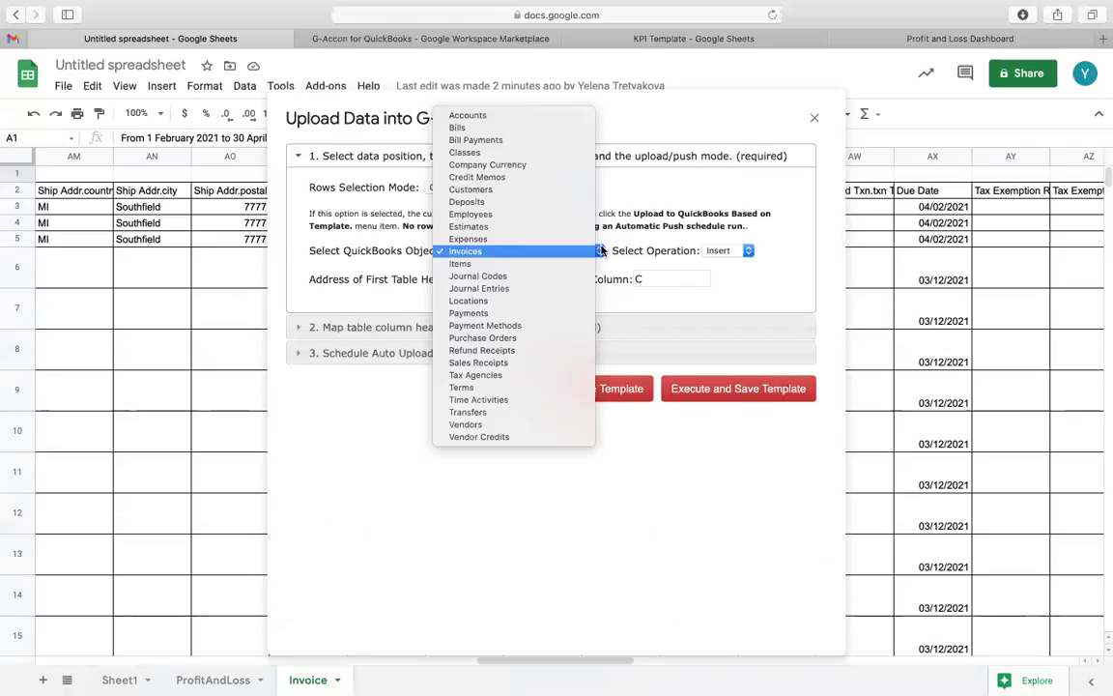
pyautogui.click(787, 303)
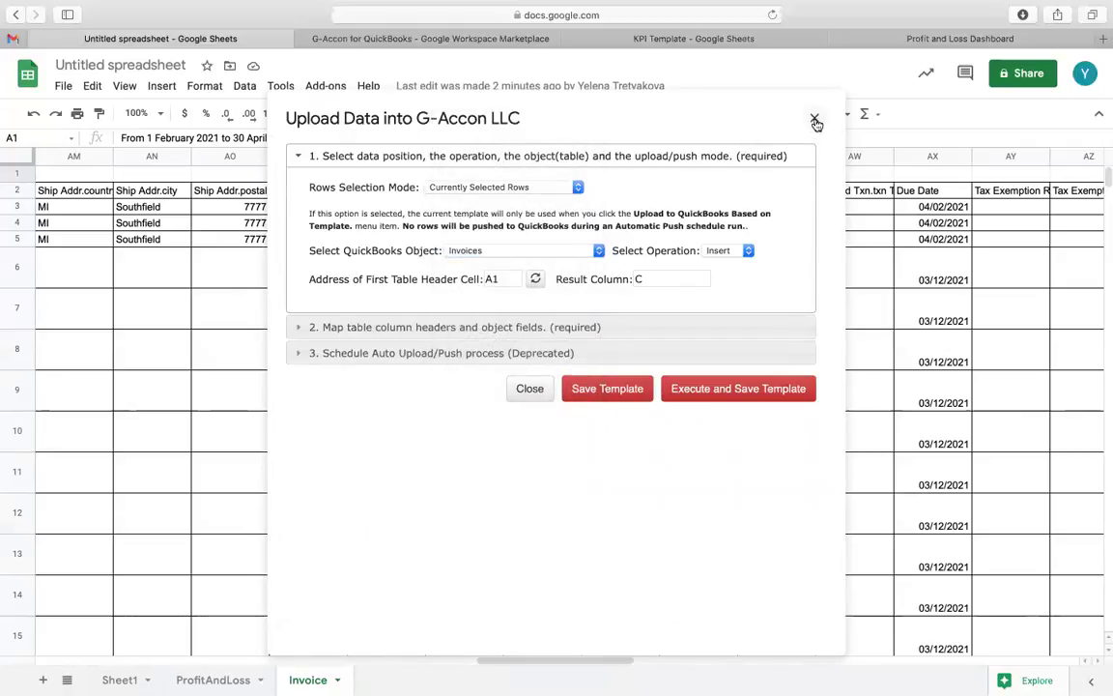
pyautogui.click(815, 118)
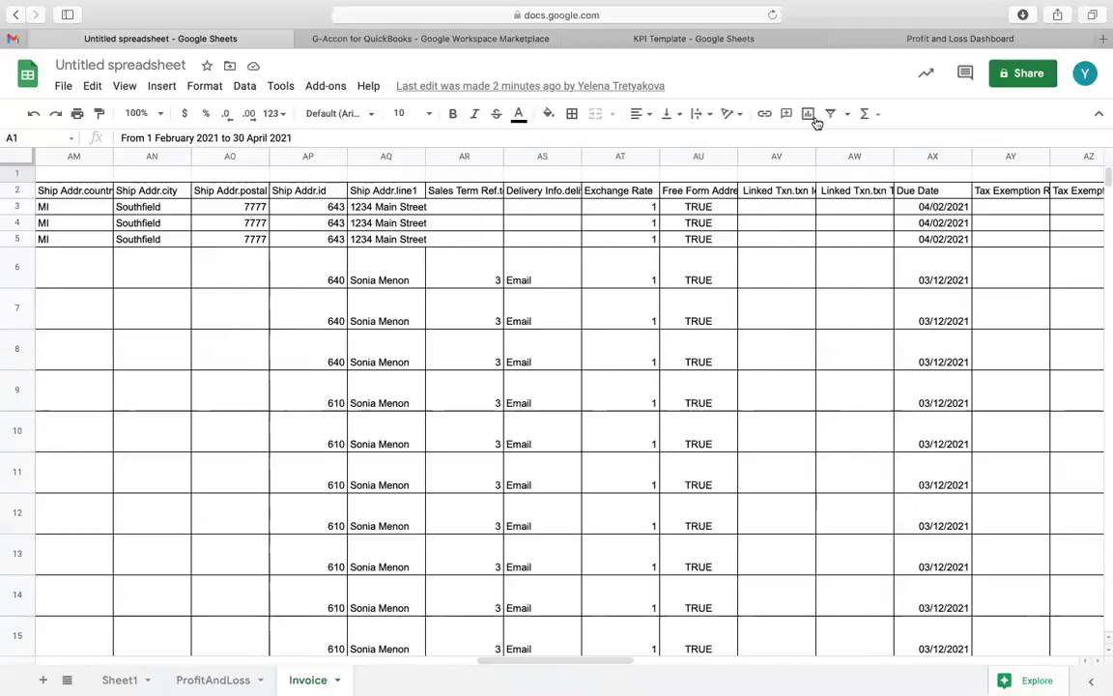
# Step: Switch to the KPI Template spreadsheet and scroll its KPI Dashboard to the cash and P&L charts
pyautogui.click(738, 42)
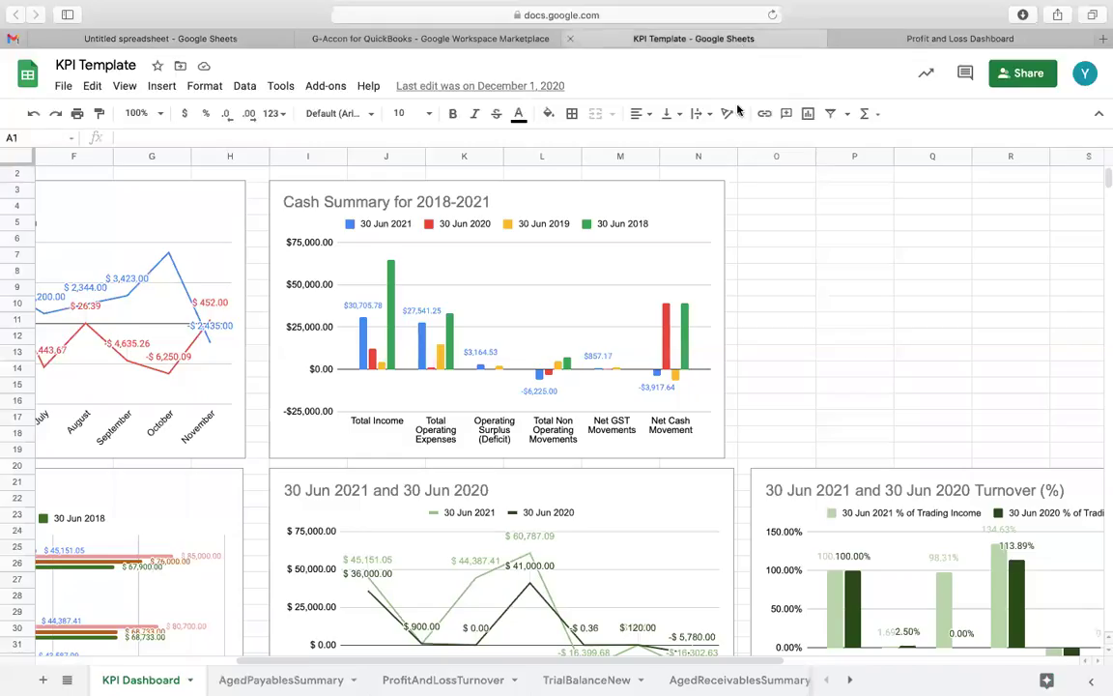
pyautogui.hscroll(-5, 875, 334)
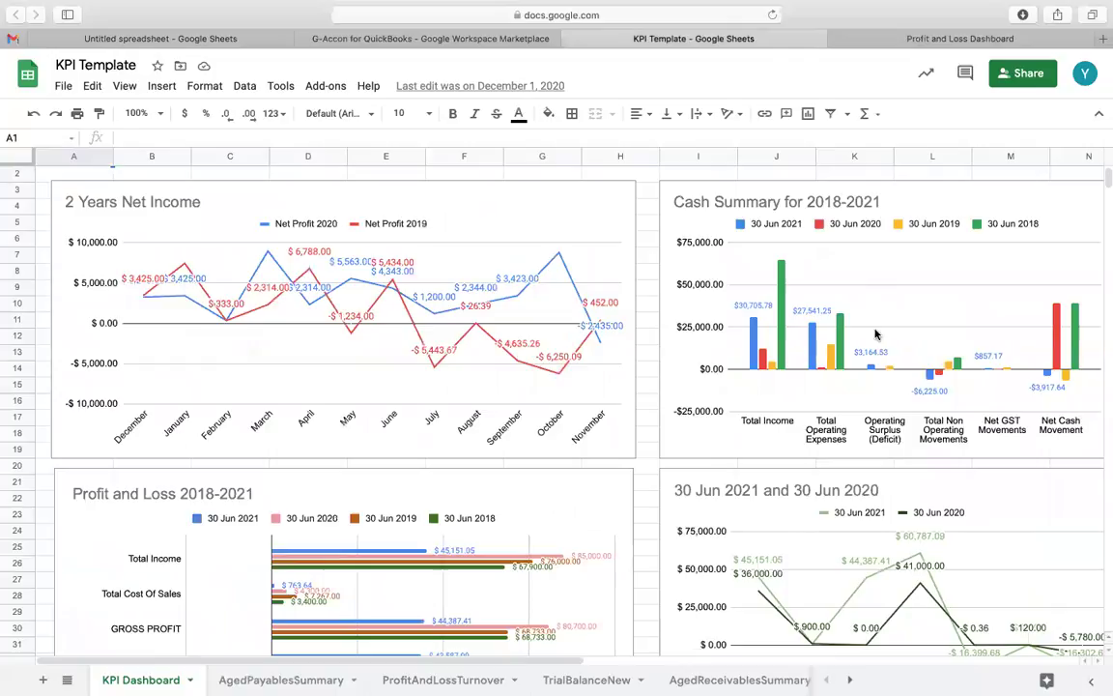
pyautogui.scroll(-5, 875, 335)
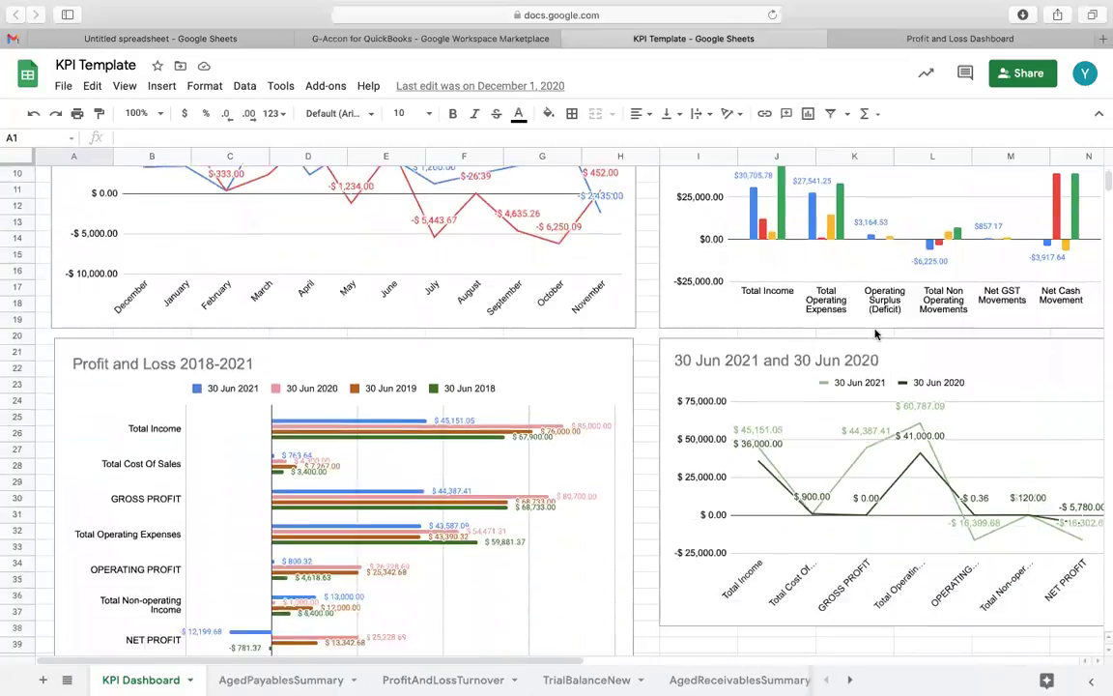
# Step: View the Profit and Loss Dashboard report in Data Studio, then return to the spreadsheet
pyautogui.click(969, 38)
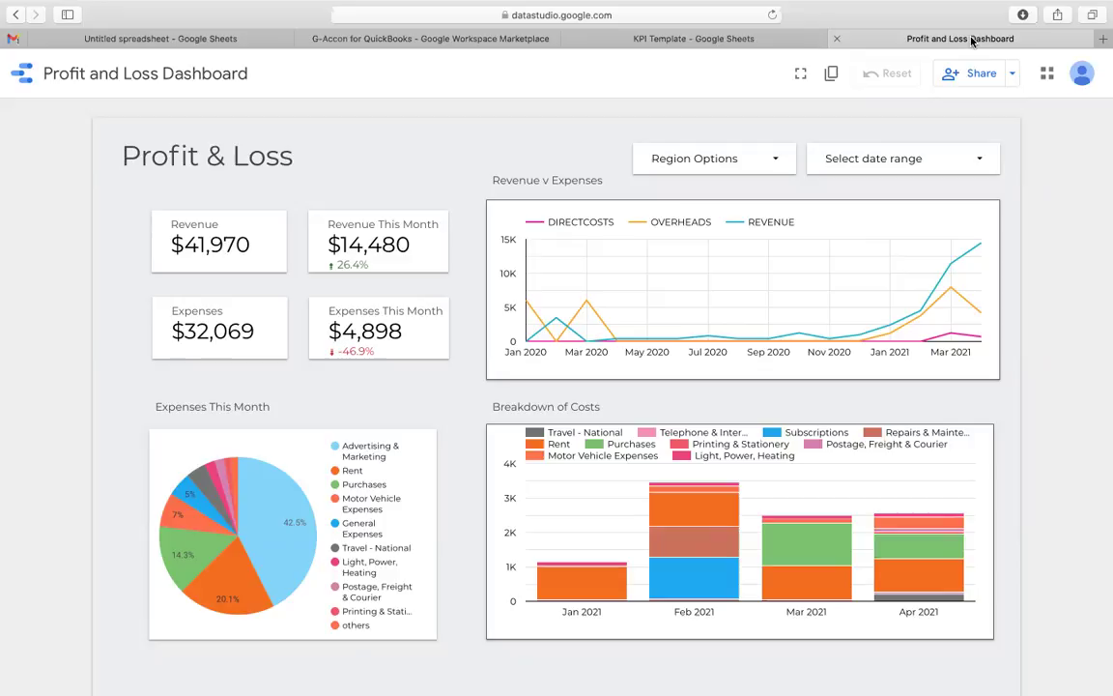
pyautogui.click(242, 38)
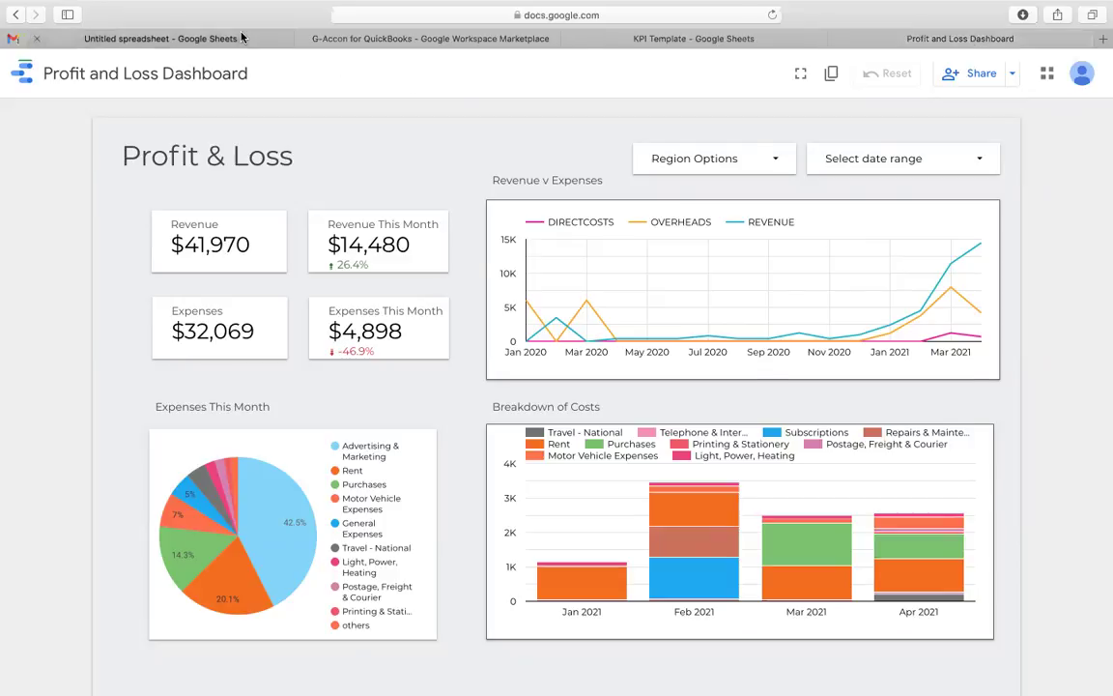
# Step: Review the saved invoice query templates in G-Accon's Load Saved Template from Cloud list, then close it
pyautogui.click(329, 85)
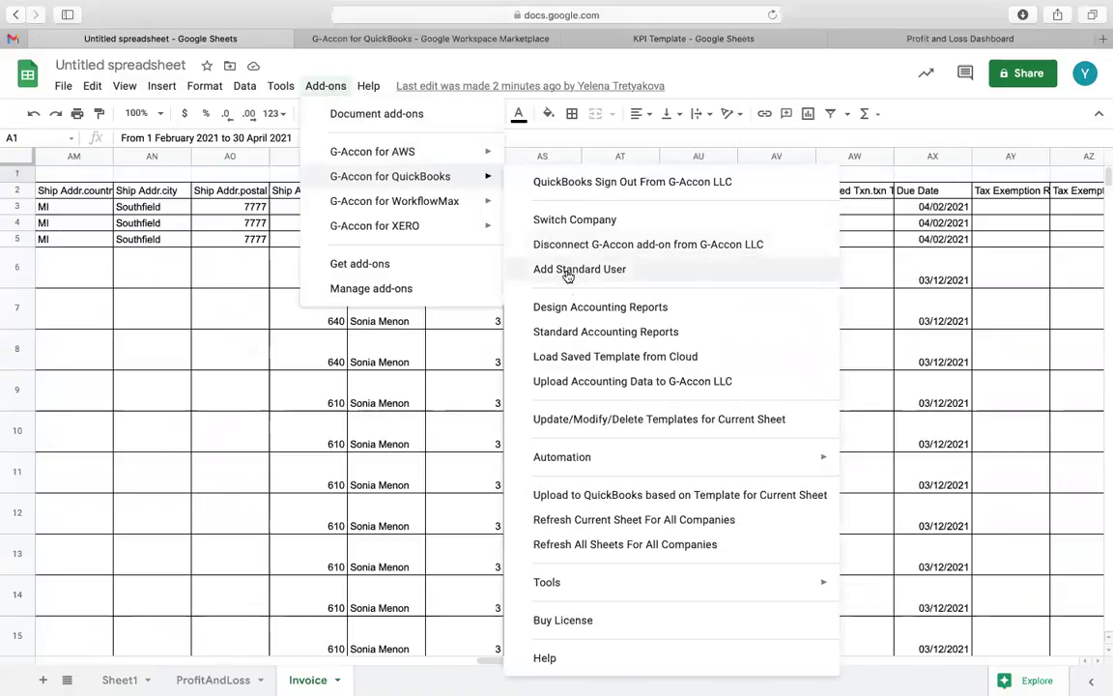
pyautogui.click(566, 357)
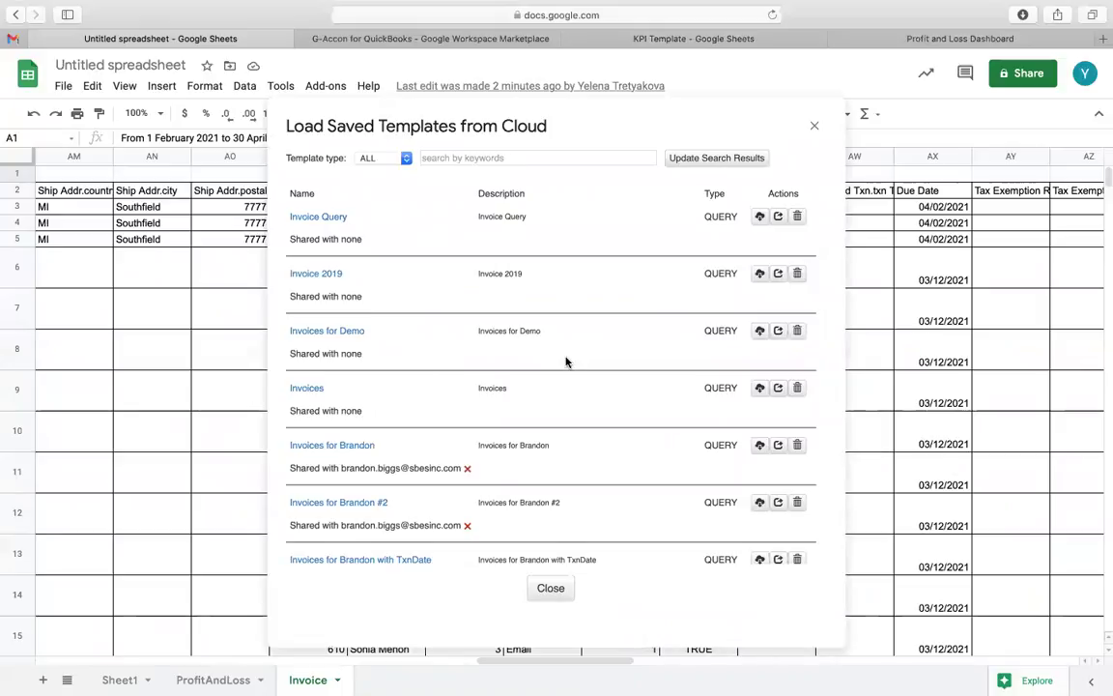
pyautogui.click(818, 127)
pyautogui.click(341, 87)
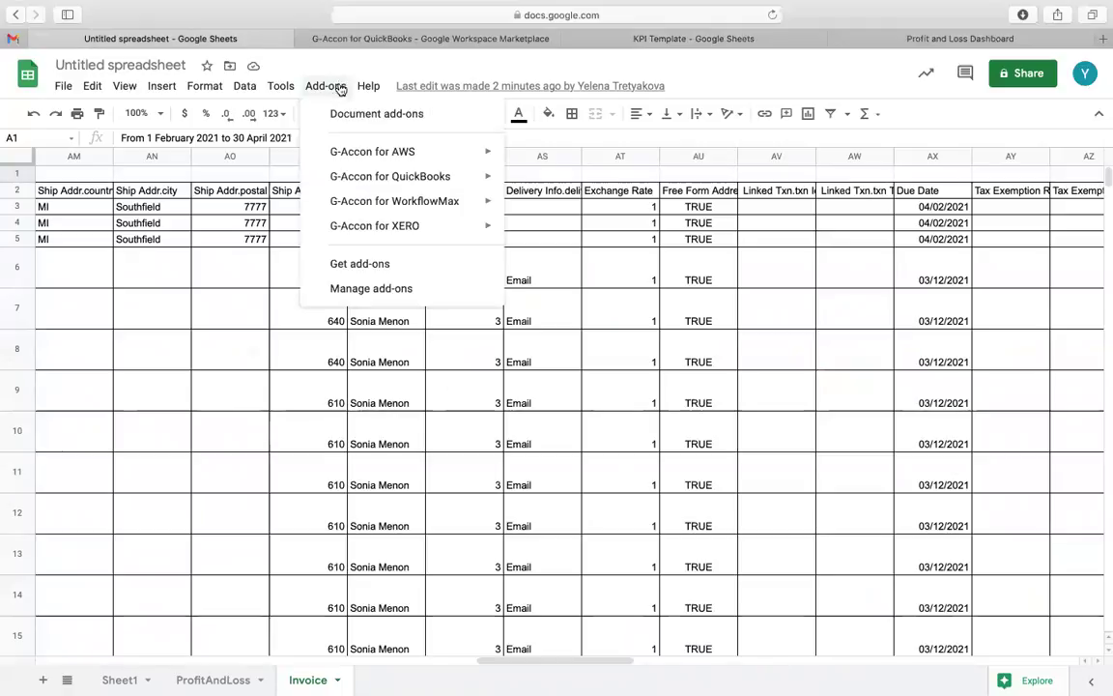
# Step: Open G-Accon's Buy License dialog, expanding Enterprise features, domain users and the connected QuickBooks organization
pyautogui.moveTo(377, 176)
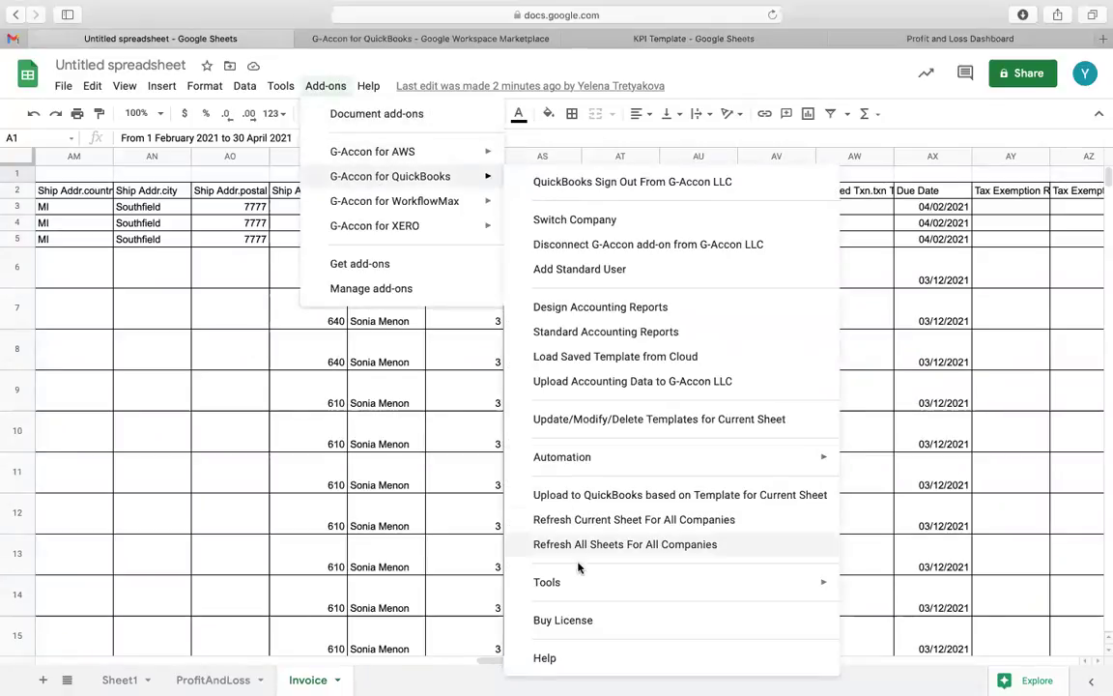
pyautogui.click(584, 621)
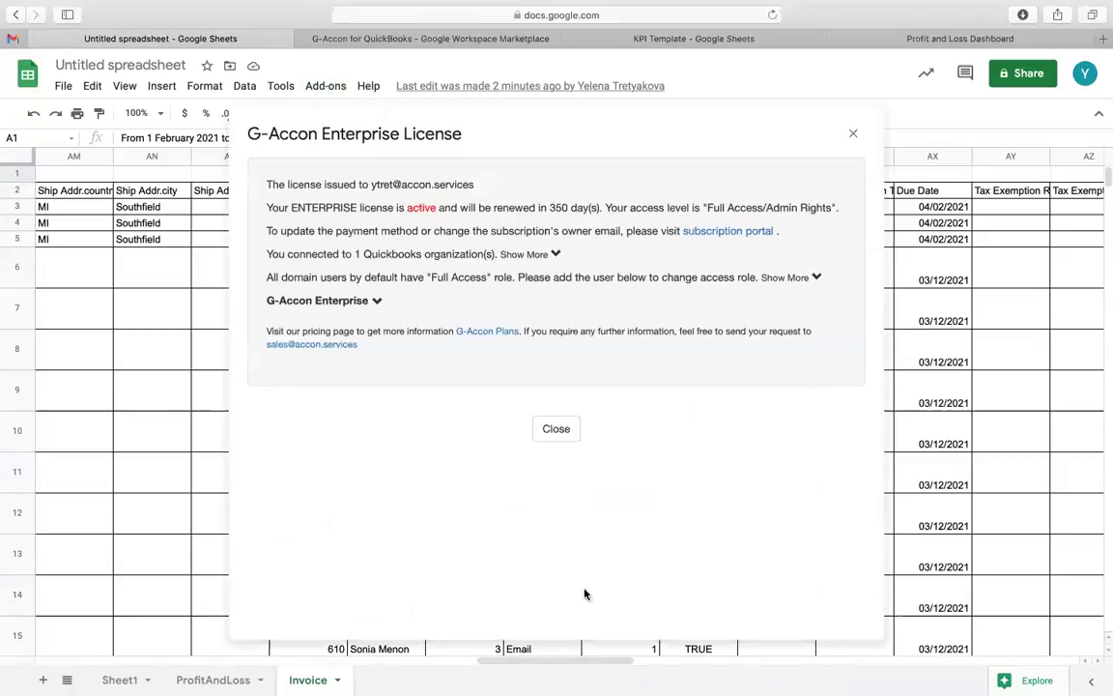
pyautogui.click(377, 302)
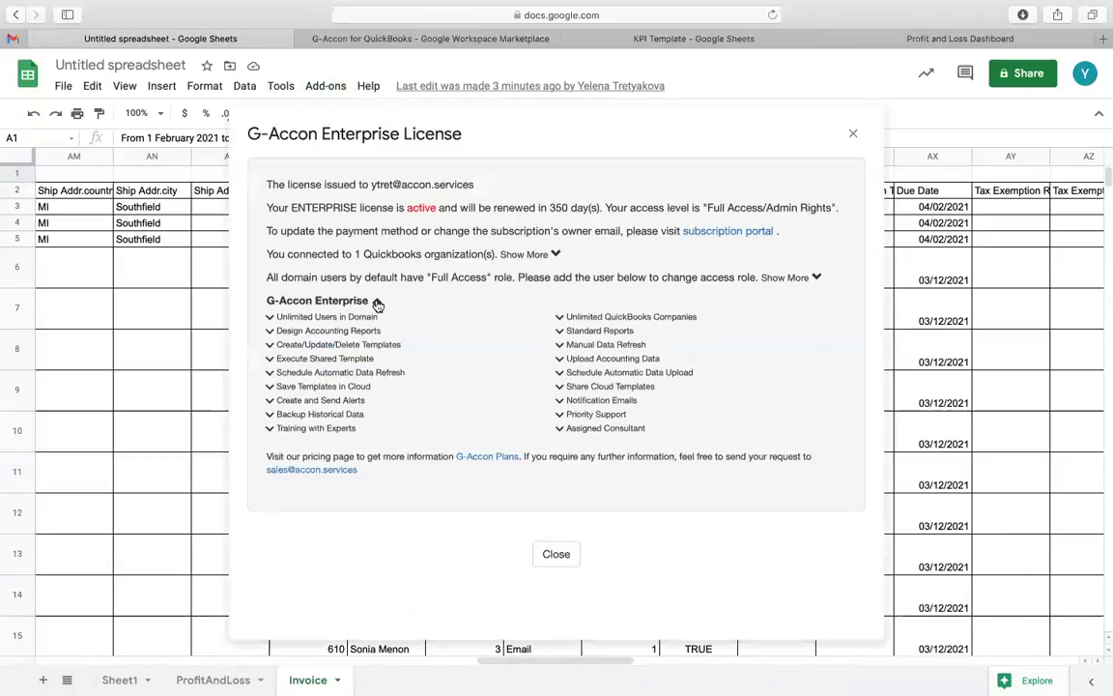
pyautogui.click(818, 278)
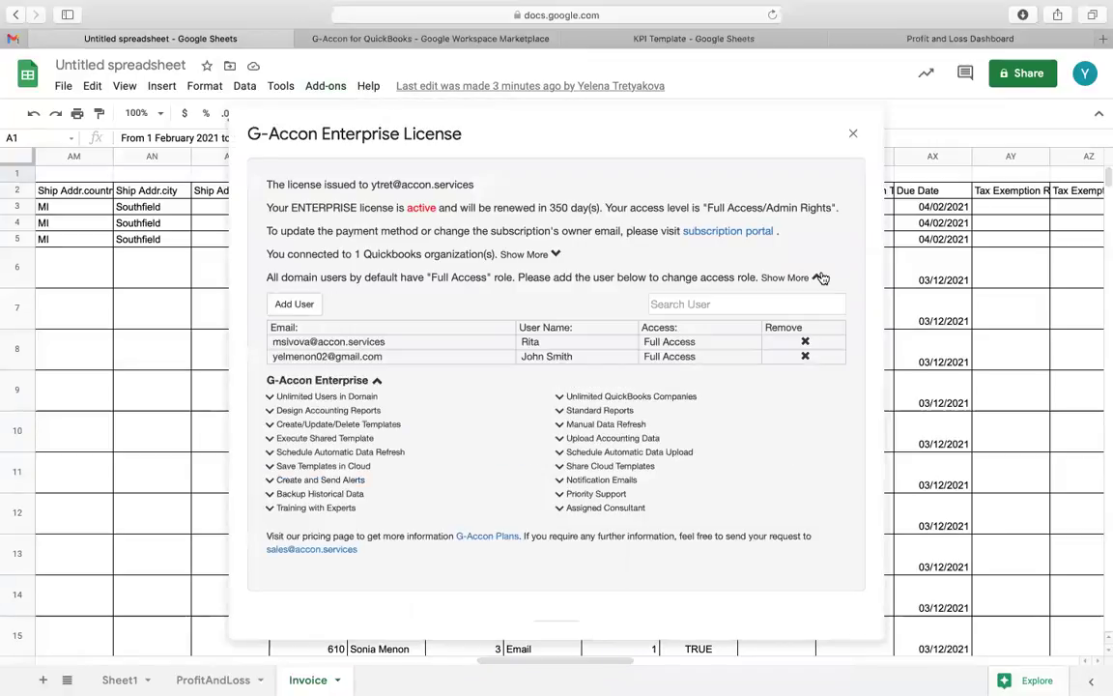
pyautogui.click(557, 255)
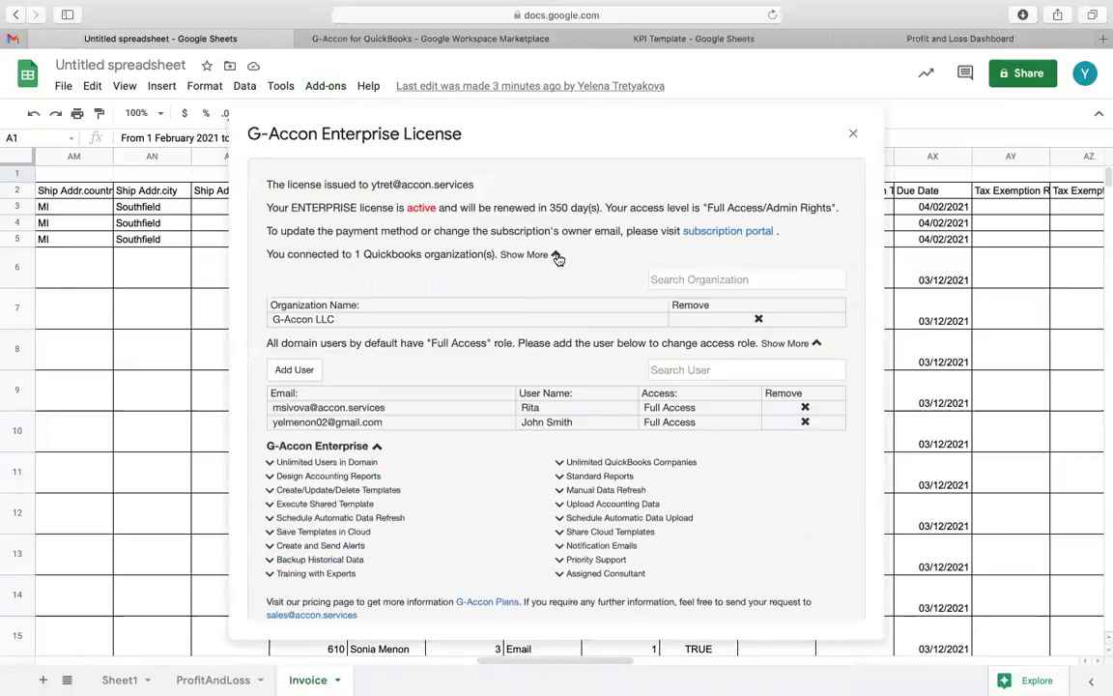